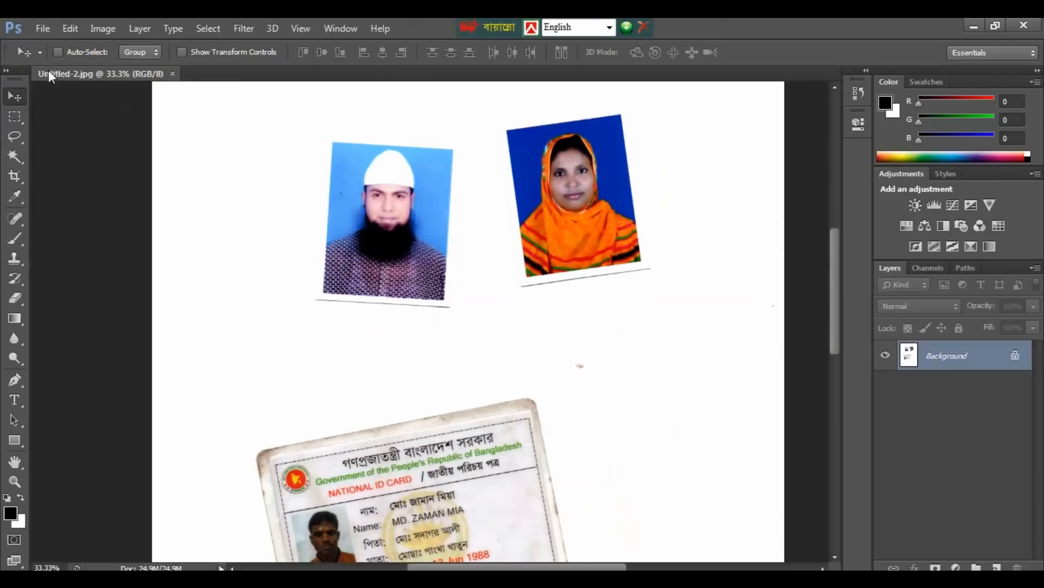
Detach the Untitled-2.jpg document into its own floating window
drag(73, 68, 101, 147)
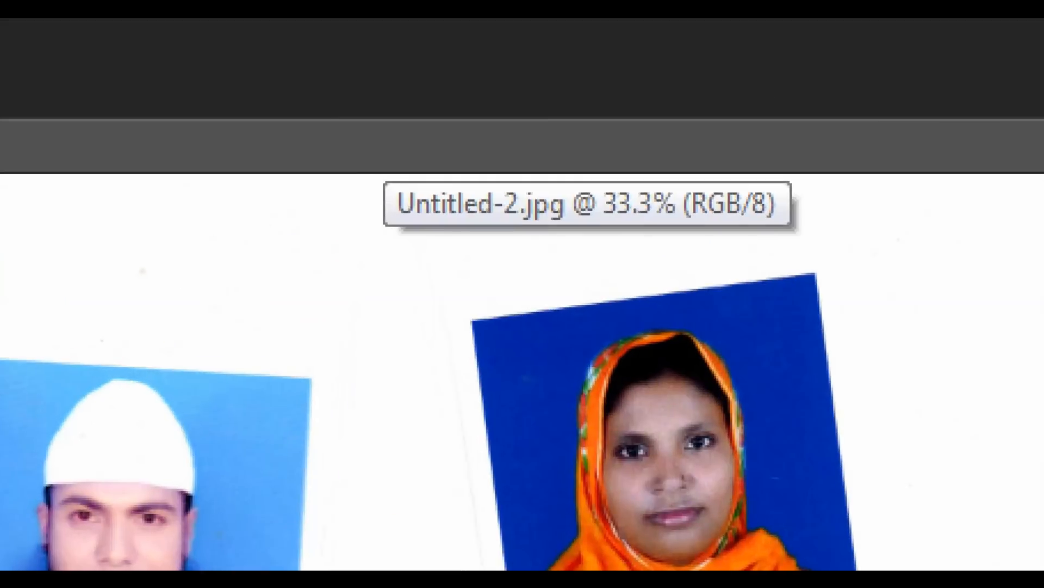
click(384, 145)
right_click(384, 146)
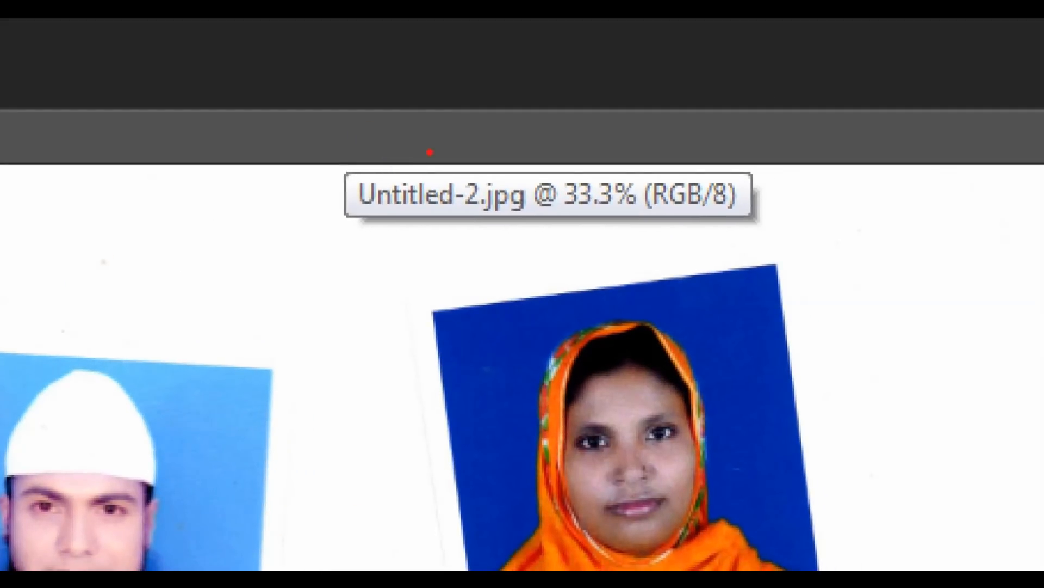
drag(408, 149, 496, 151)
key(Escape)
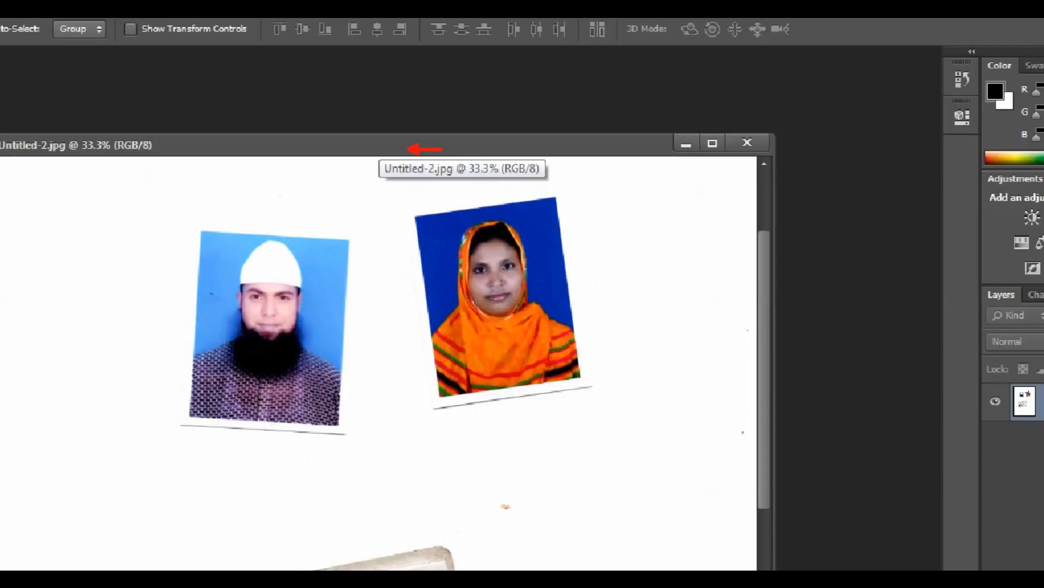
Duplicate the image as Untitled-2 copy and detach the copy into its own floating window
right_click(379, 145)
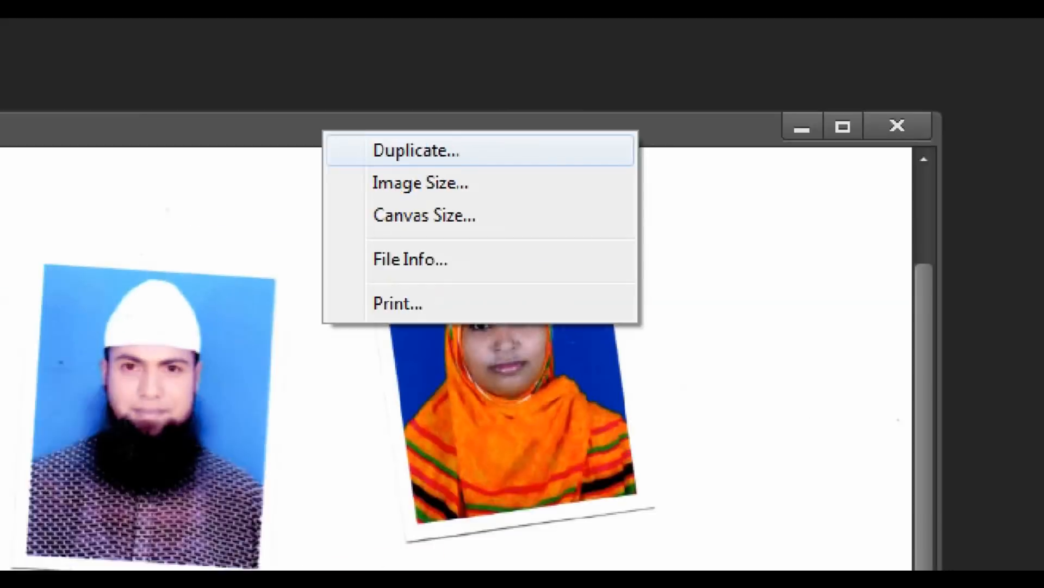
click(413, 142)
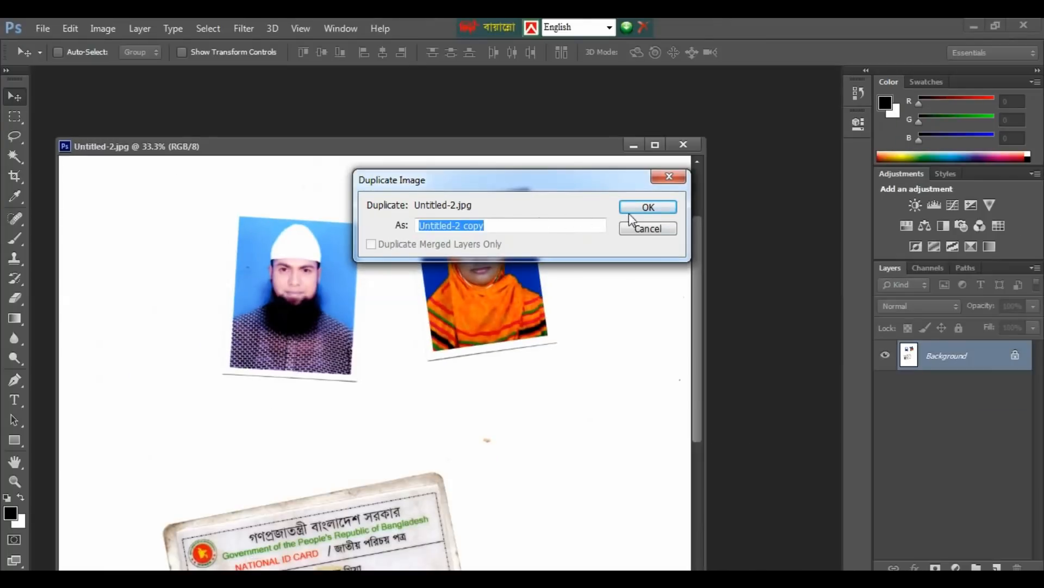
click(649, 207)
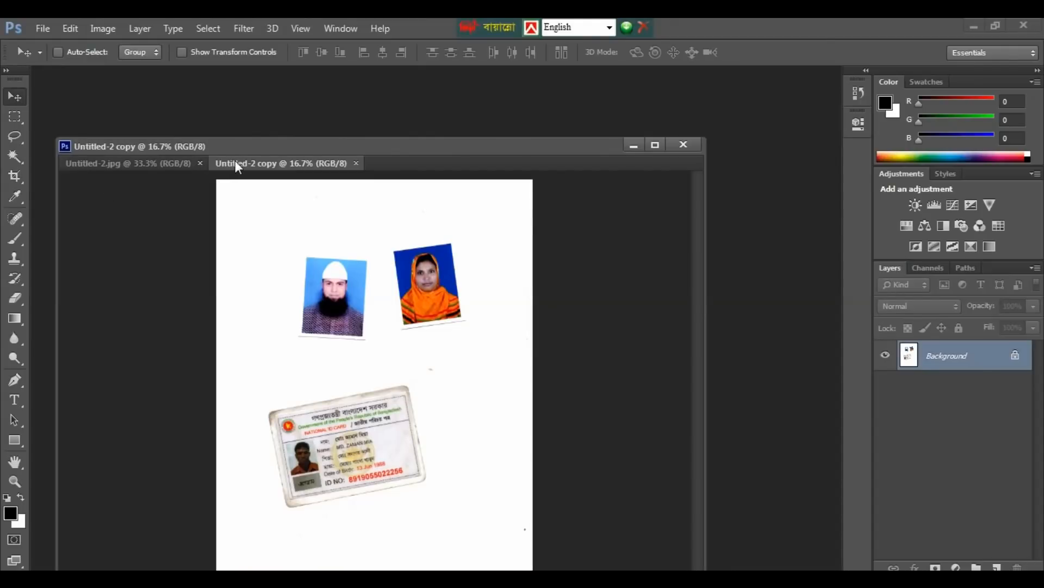
drag(235, 161, 406, 210)
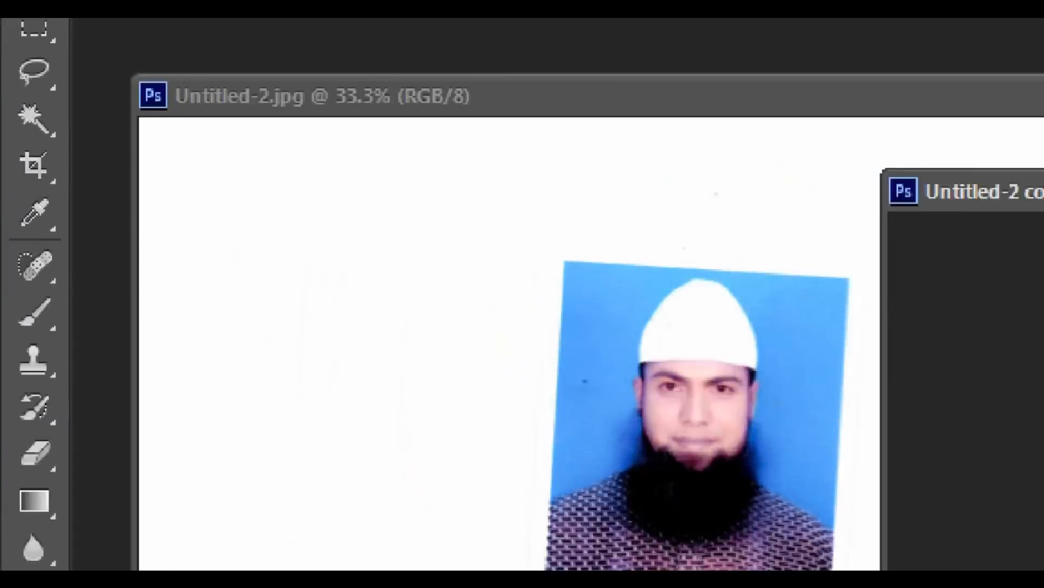
Set the Crop tool to a width of 50 mm, a height of 40 mm and a resolution of 300 px/in
click(15, 176)
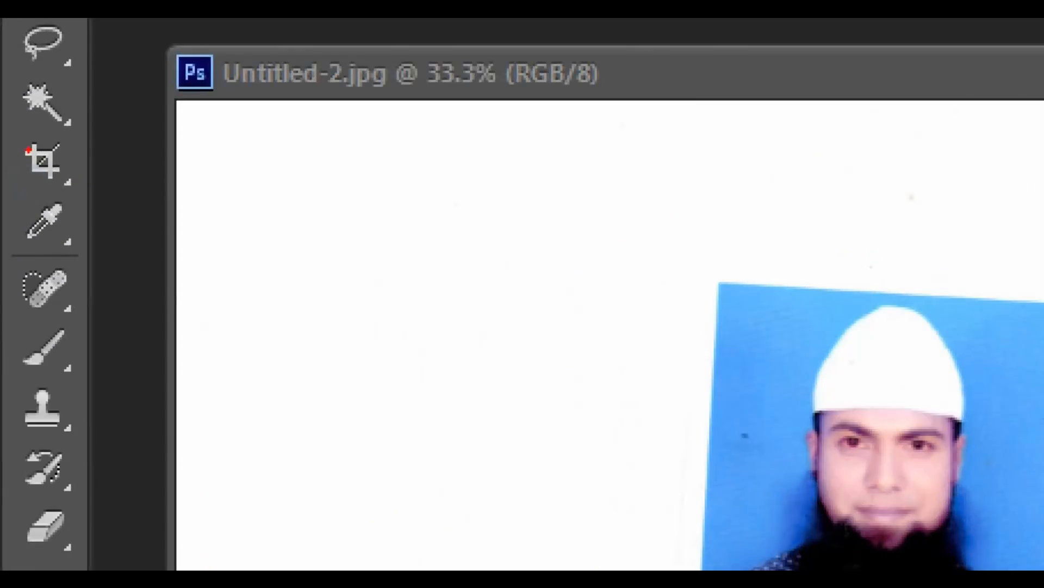
drag(21, 140, 72, 188)
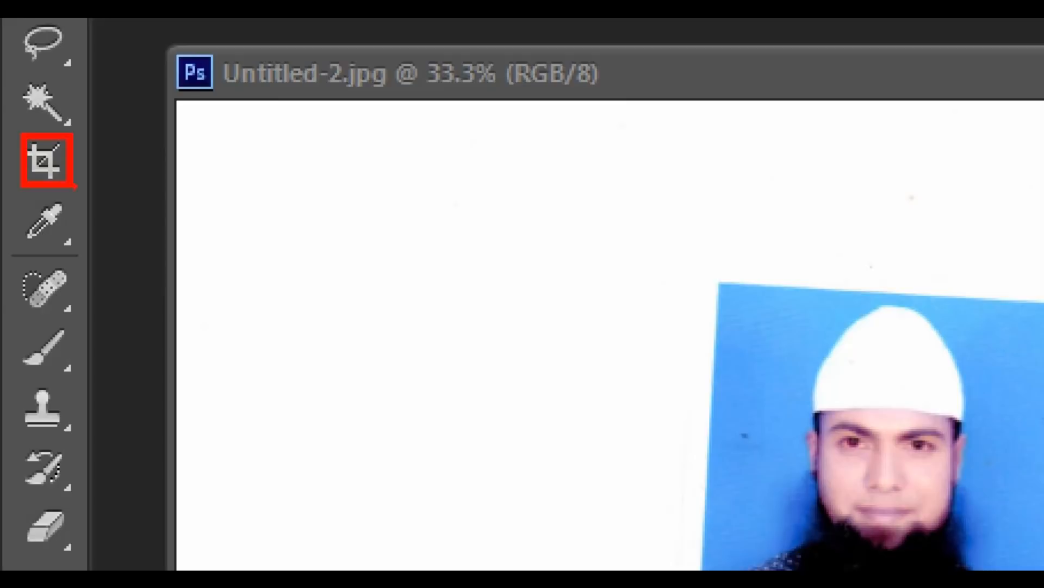
key(Escape)
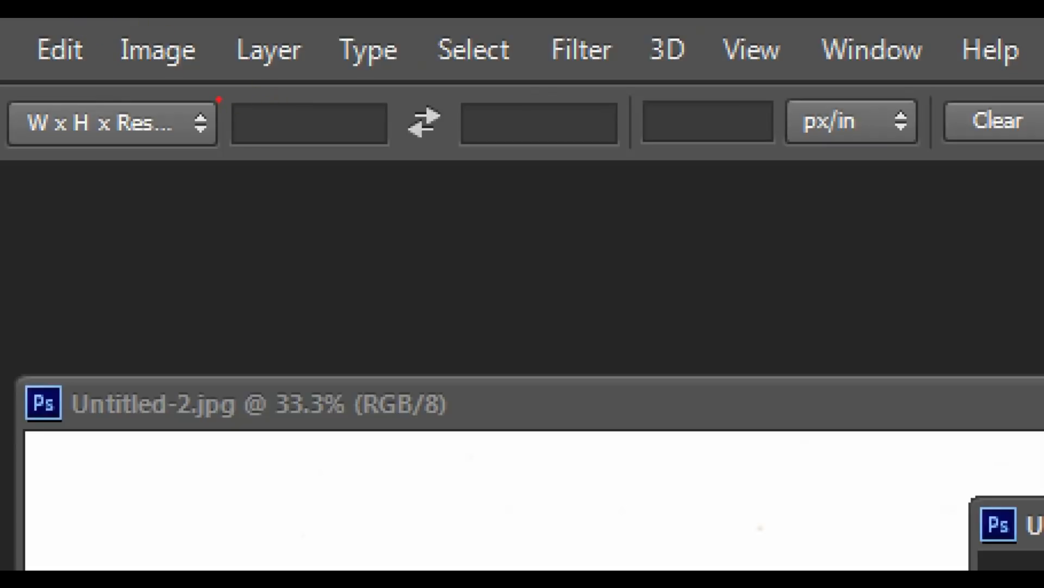
mouse_move(219, 95)
mouse_down()
mouse_move(309, 144)
mouse_move(419, 137)
mouse_move(636, 173)
mouse_move(777, 150)
mouse_up()
key(Escape)
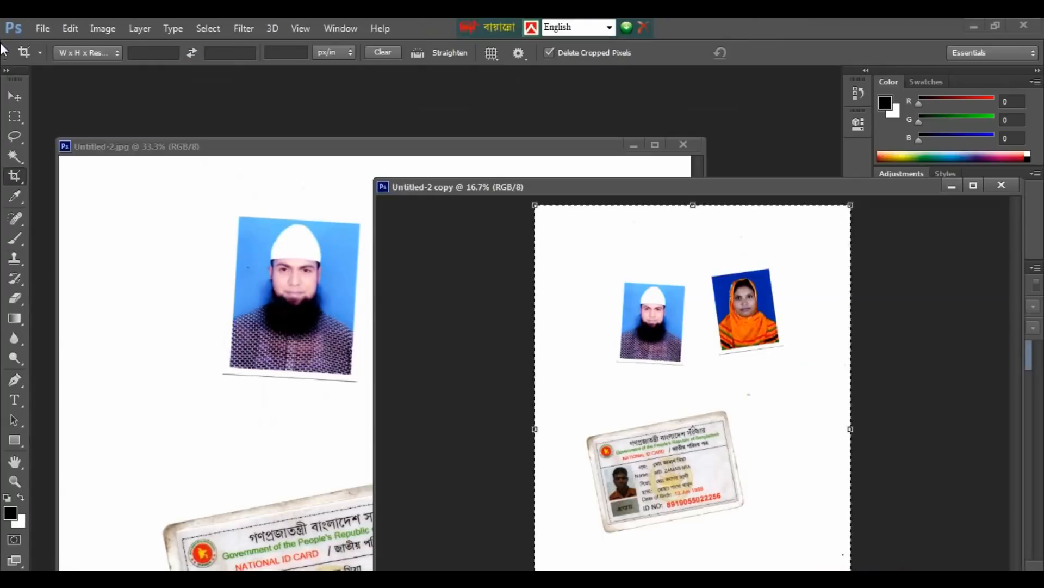
click(150, 54)
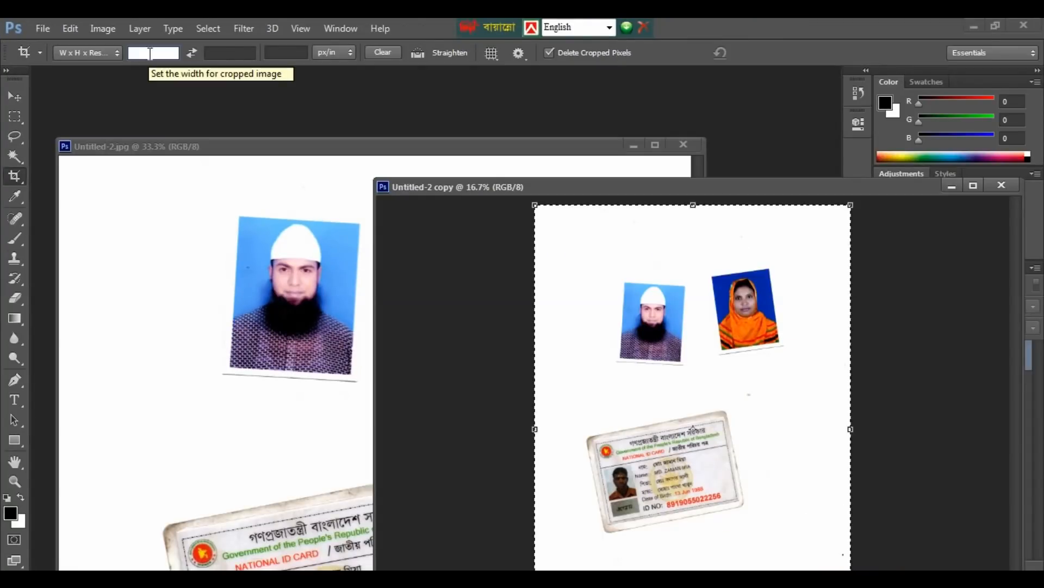
text(5m)
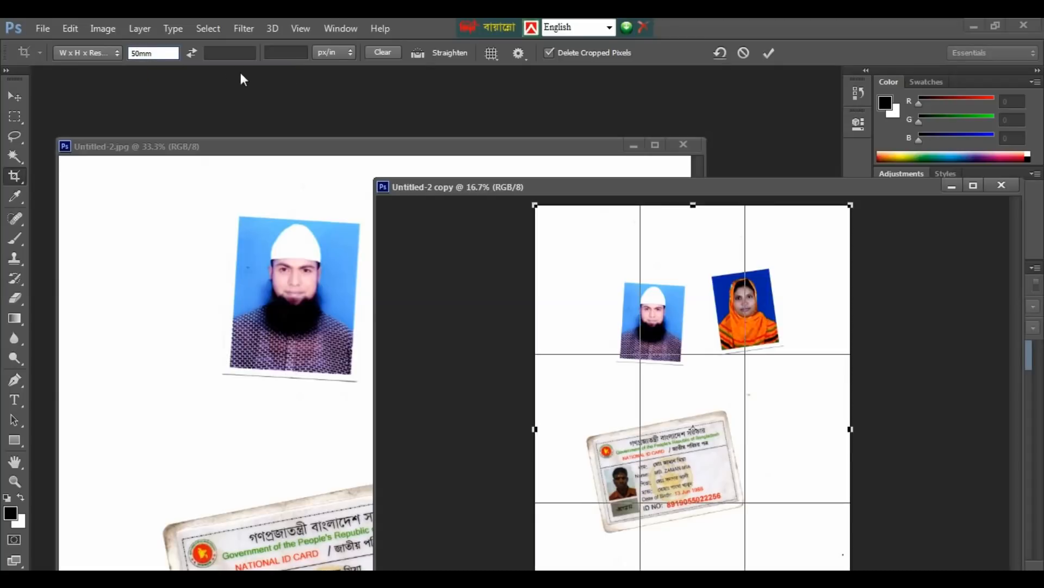
click(234, 54)
text(40mm)
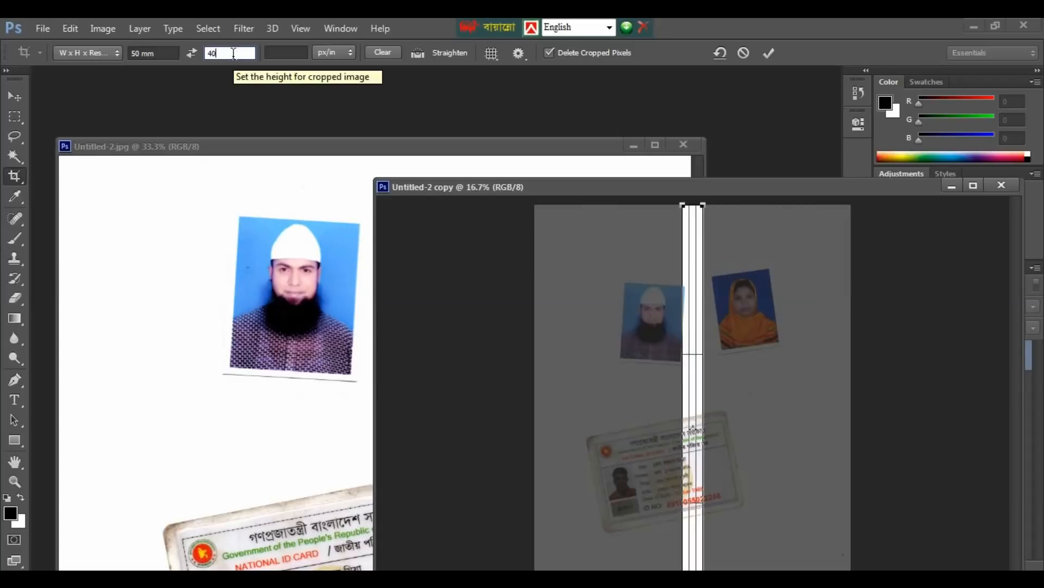
click(294, 52)
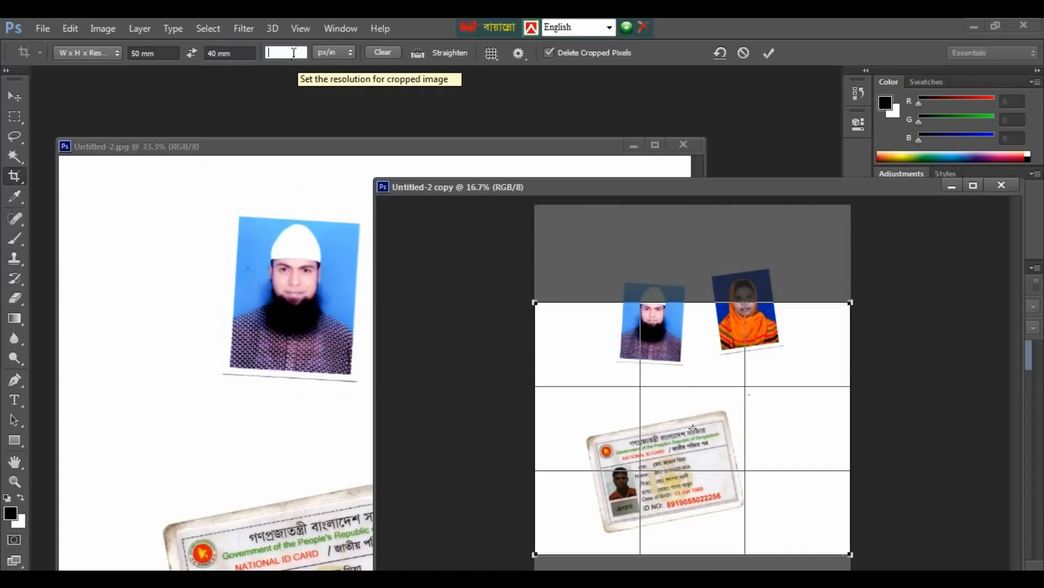
text(300)
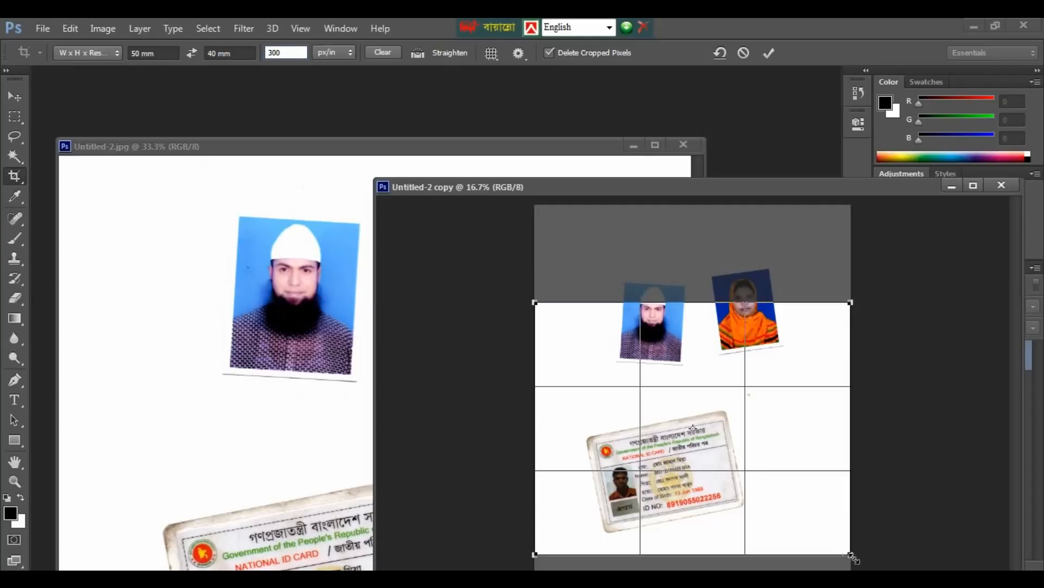
Shrink the crop frame in the copy and move it over the photo of the woman in the orange headscarf
key(ctrl)
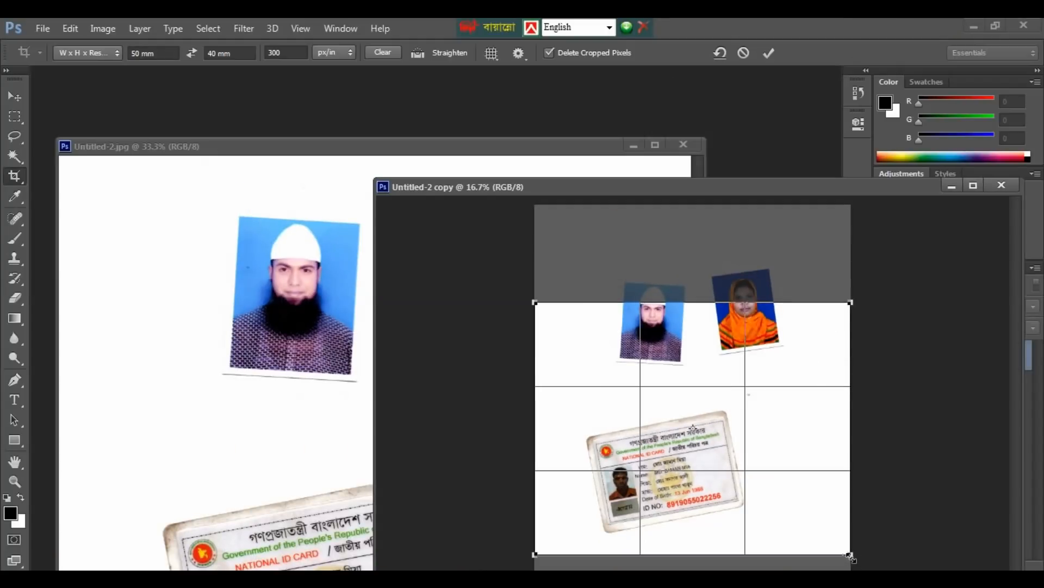
drag(851, 553, 706, 373)
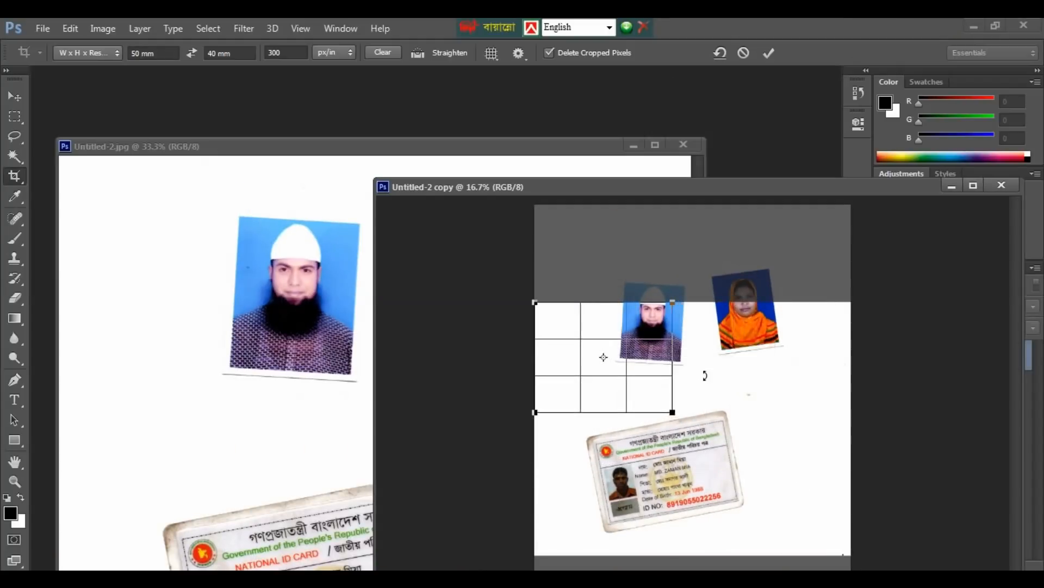
drag(636, 364, 690, 363)
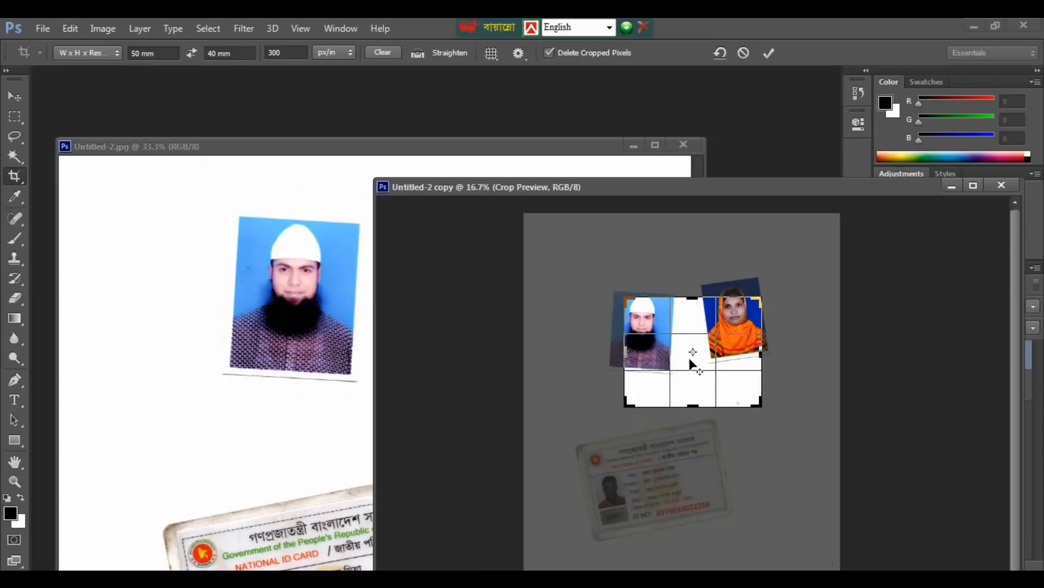
mouse_move(700, 318)
mouse_down()
mouse_move(669, 370)
mouse_move(698, 325)
mouse_move(697, 302)
mouse_up()
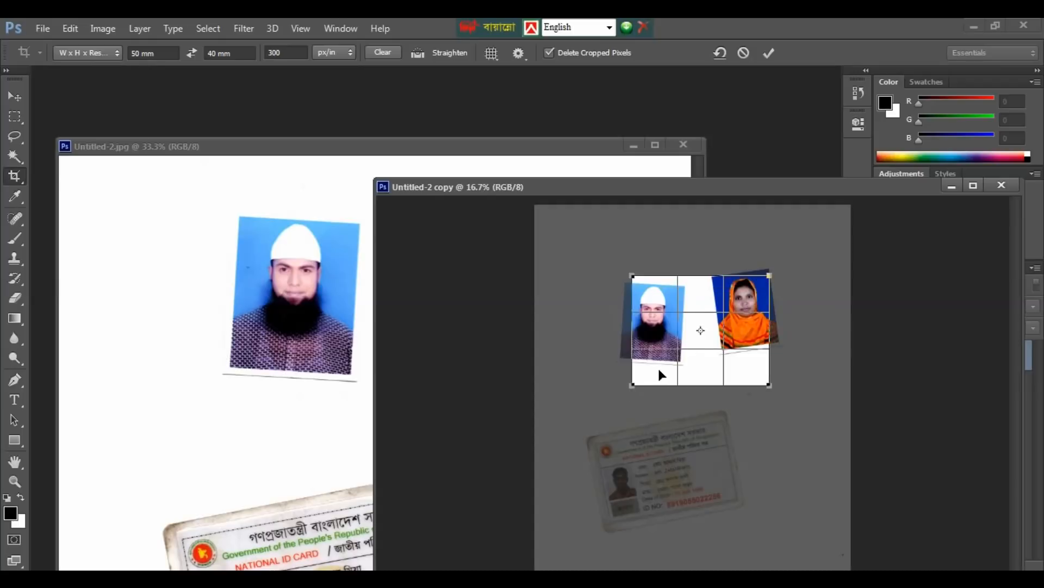
drag(632, 384, 705, 357)
key(ctrl+plus)
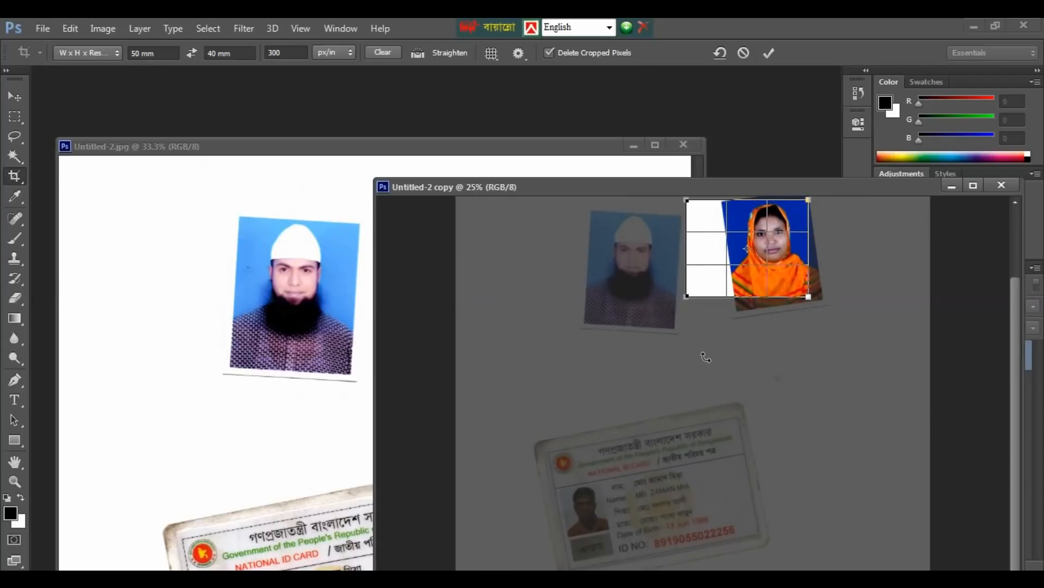
scroll(748, 380, up, 3)
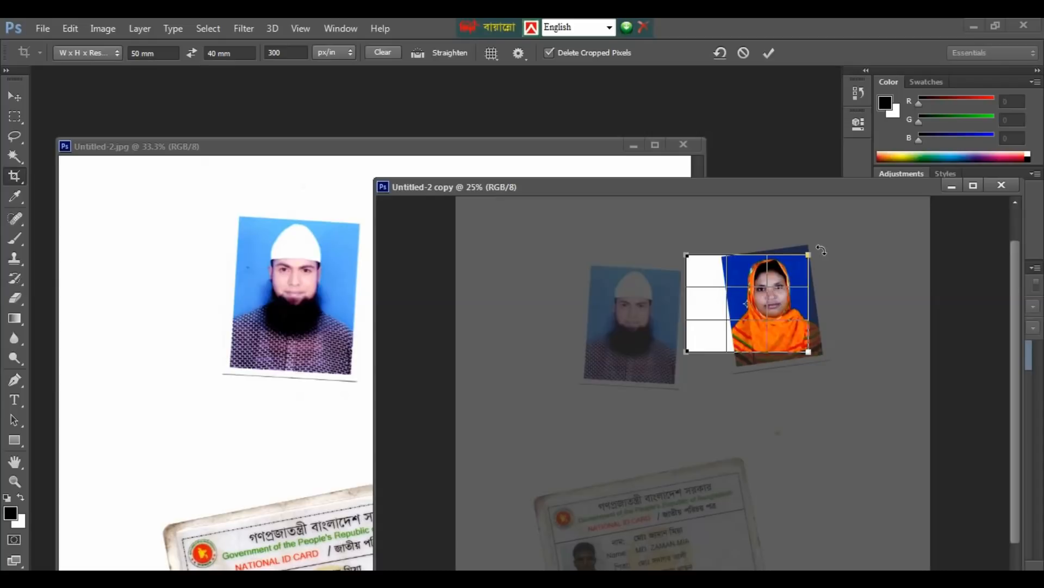
Rotate and adjust the crop frame to match the tilt of the woman's photo, and apply the crop
drag(821, 249, 819, 233)
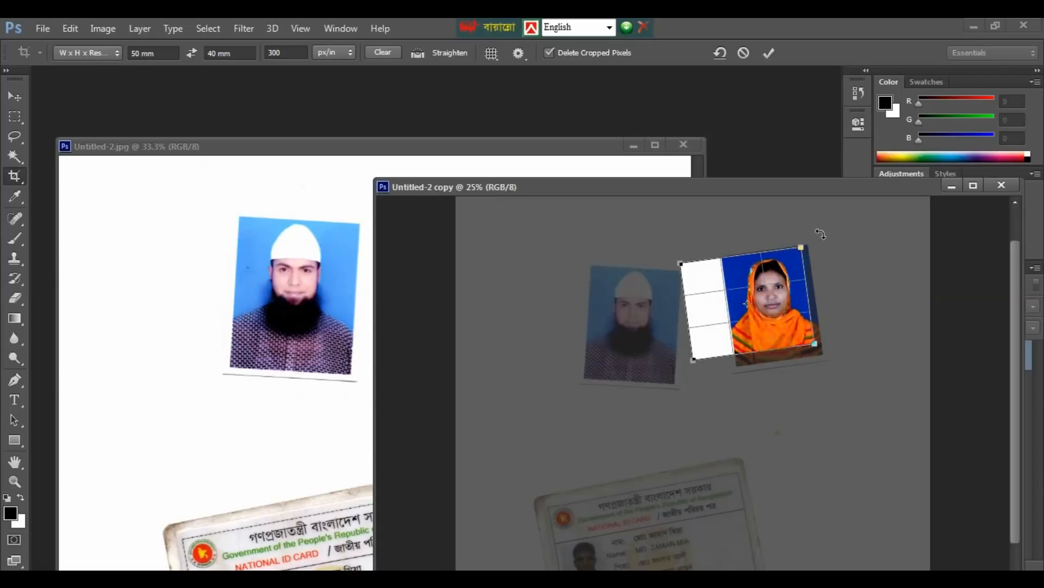
drag(790, 296, 791, 298)
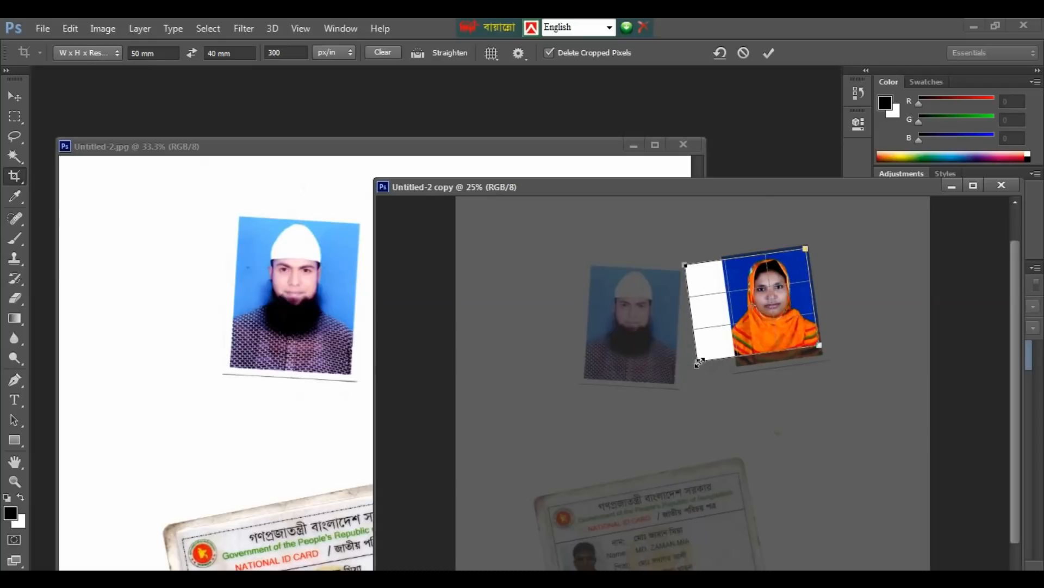
drag(698, 363, 692, 368)
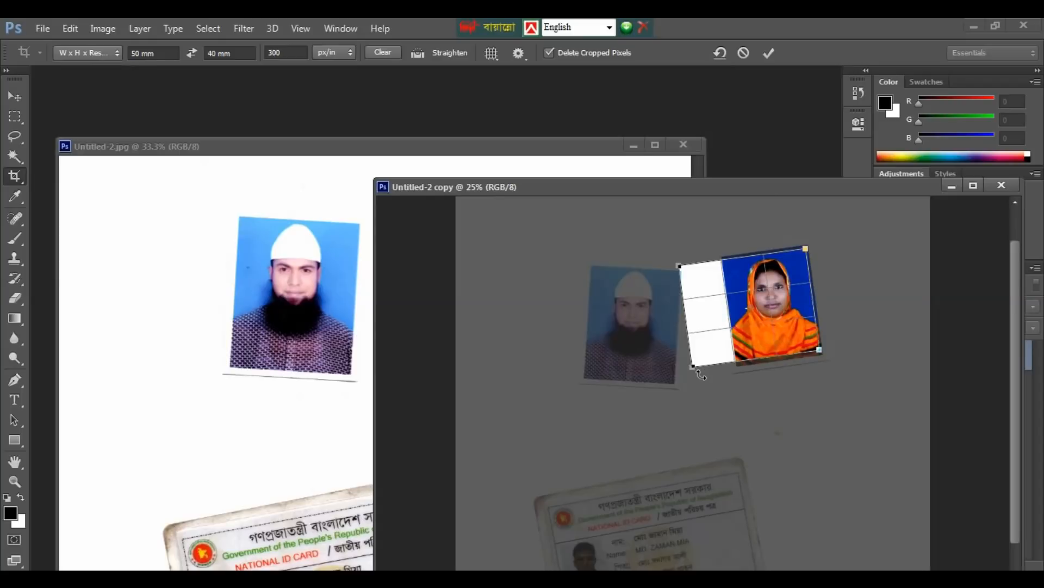
key(Return)
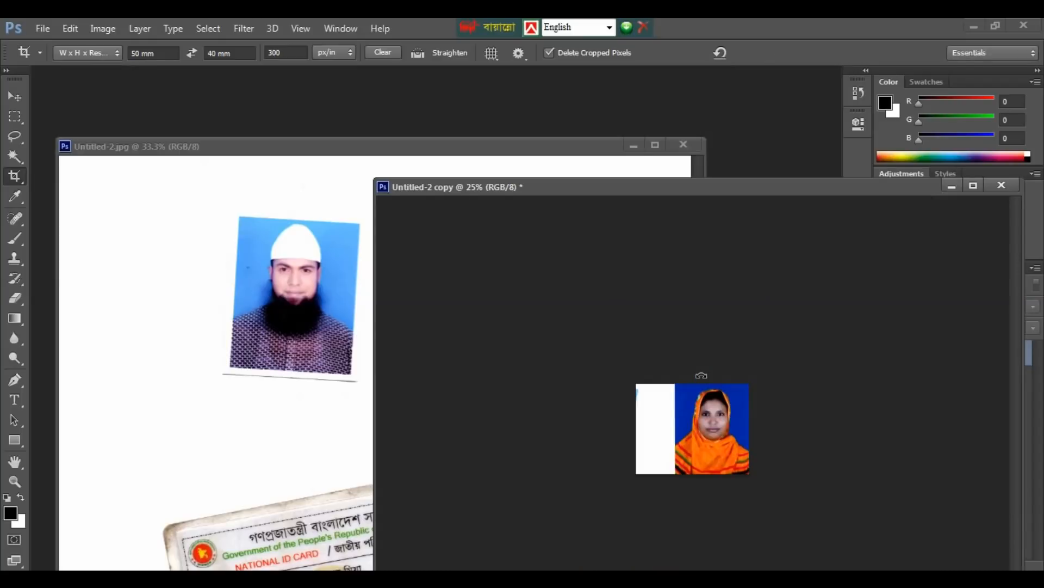
Select the white strip and blue background around the woman with the Magic Wand, and add the leftover light-blue speck with the Lasso
key(ctrl+plus)
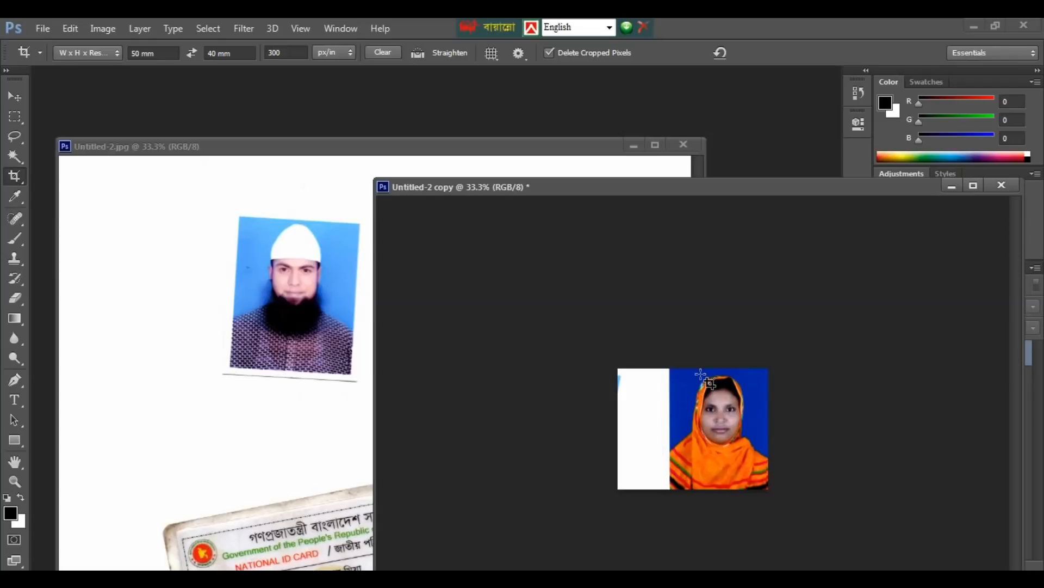
key(ctrl+plus)
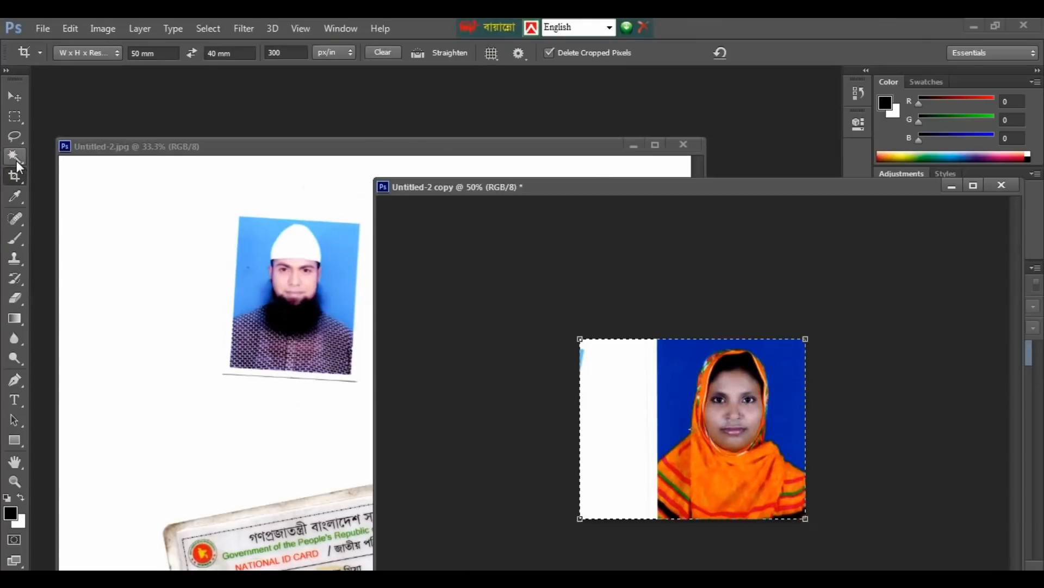
click(16, 161)
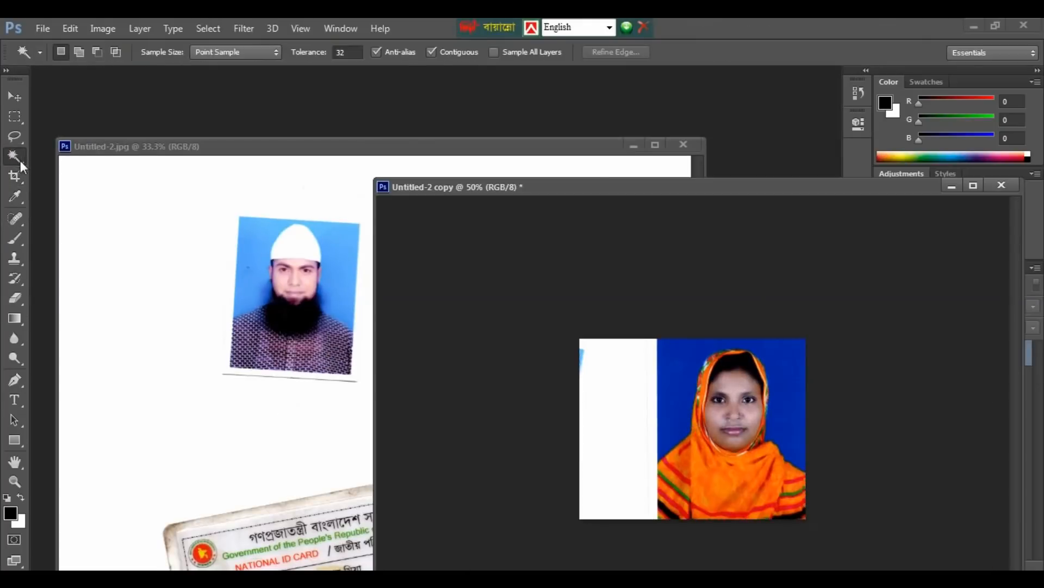
click(628, 425)
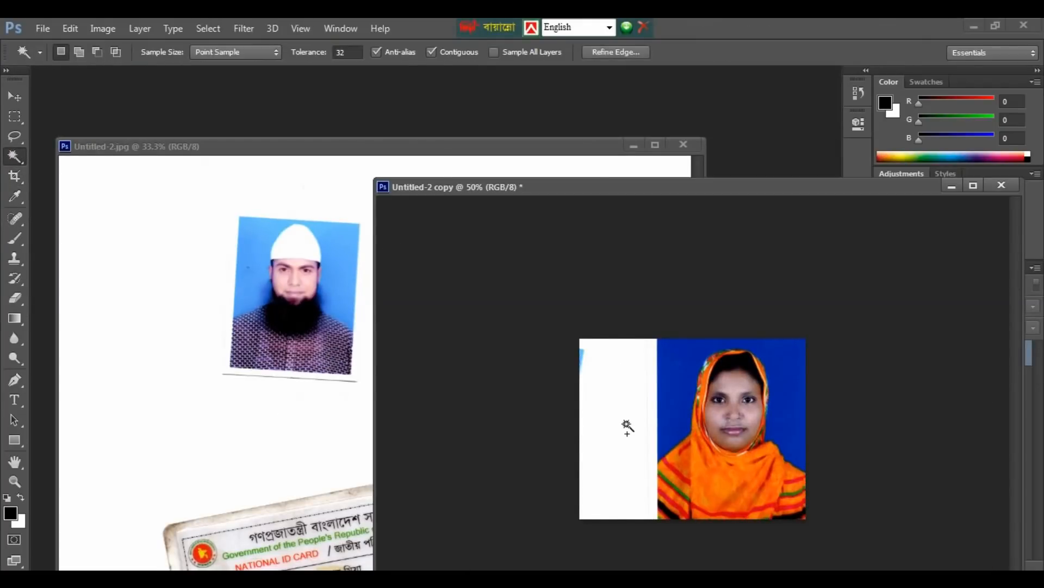
shift+click(681, 391)
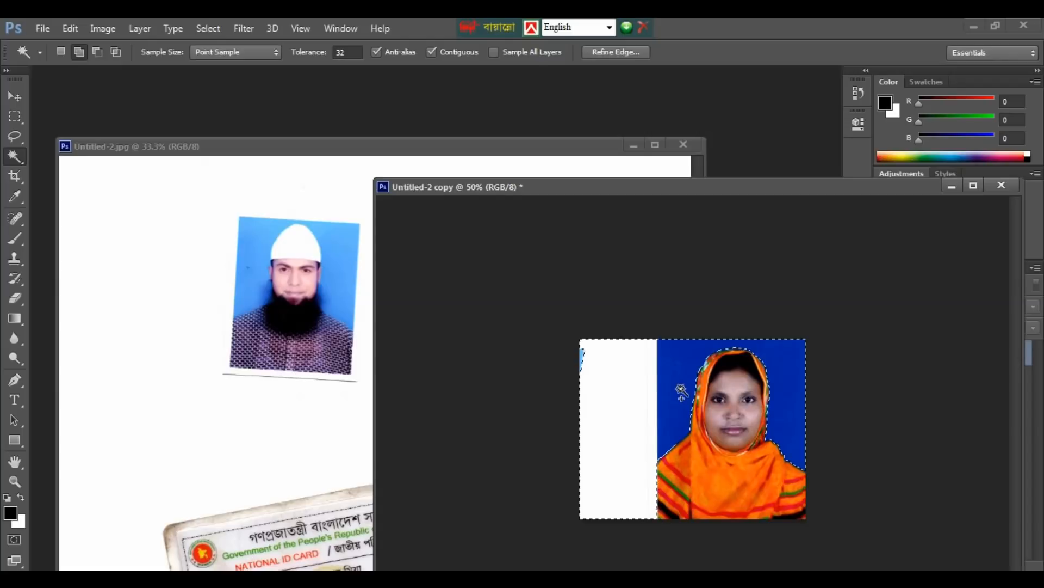
key(l)
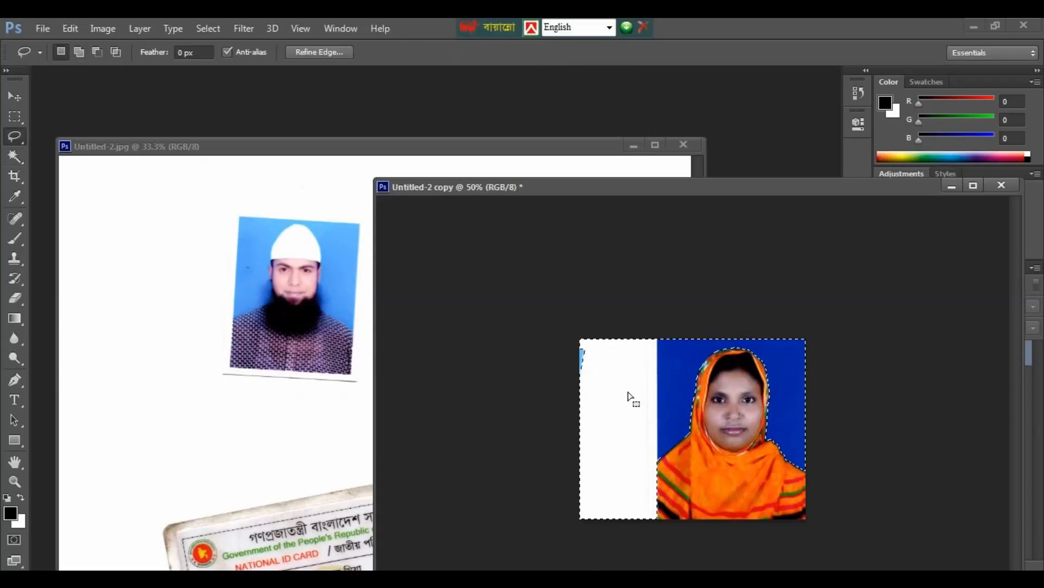
mouse_move(581, 389)
mouse_down()
mouse_move(570, 302)
mouse_move(540, 391)
mouse_move(566, 403)
mouse_up()
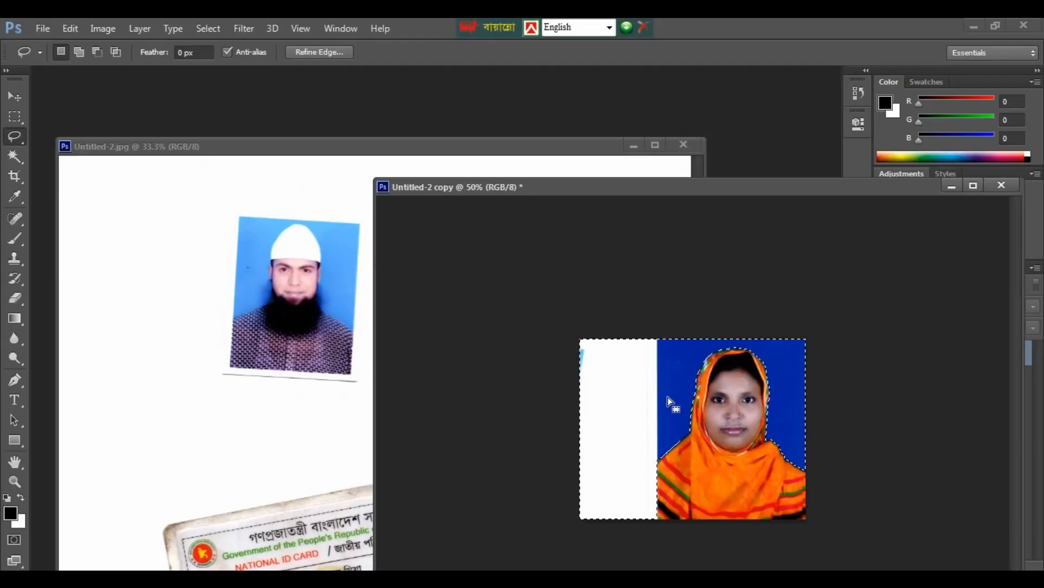
Feather the background selection around the woman with a radius of 2 pixels
right_click(668, 397)
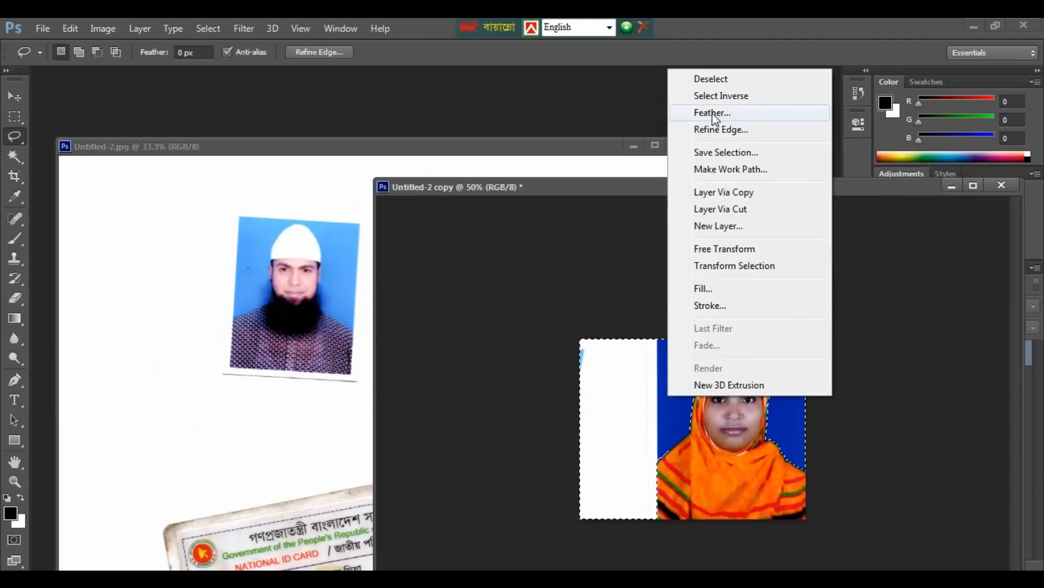
click(705, 123)
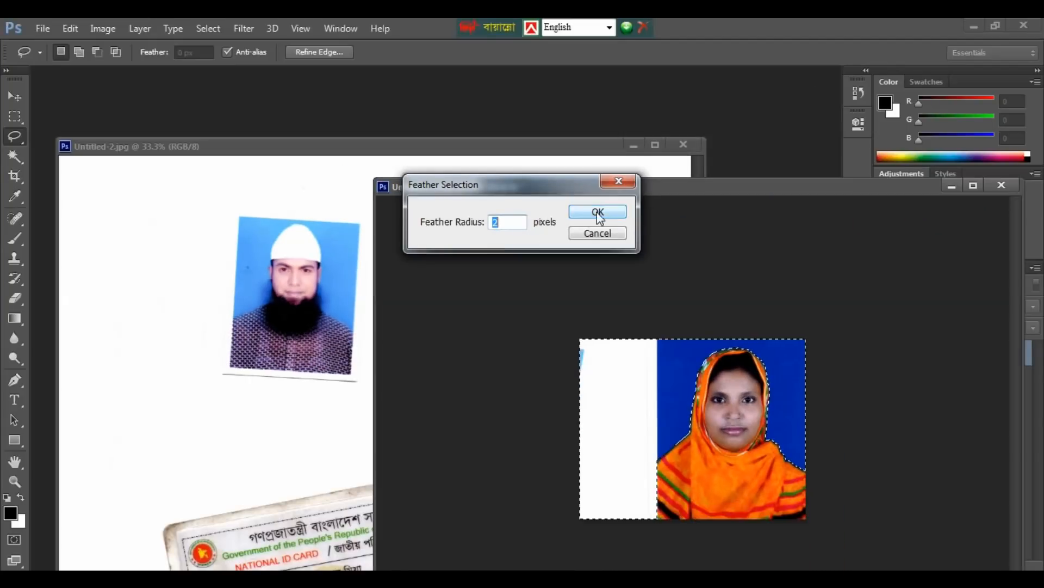
click(782, 181)
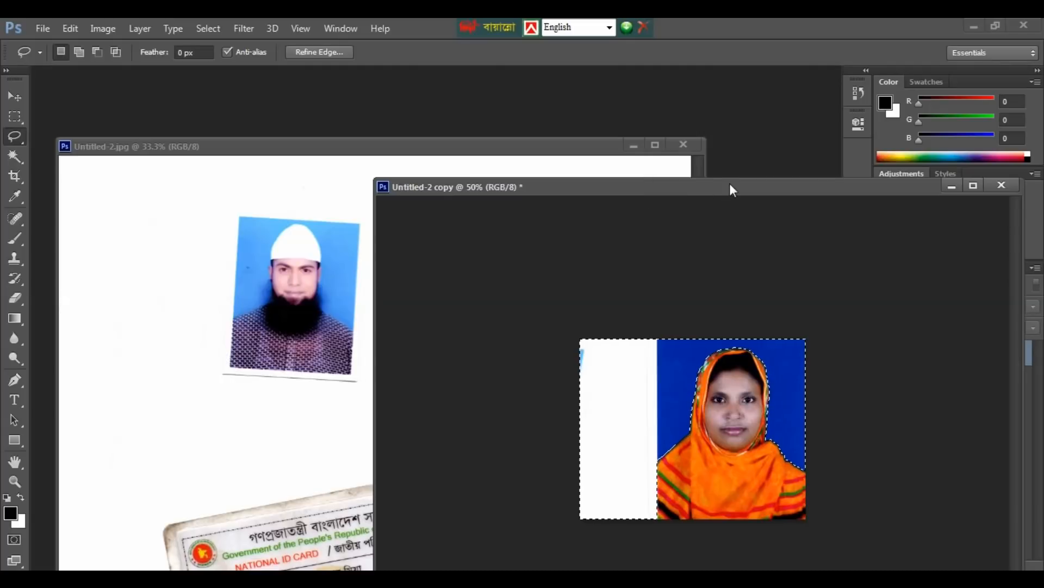
Dock the woman's image with the original scan and convert its locked Background into a regular layer
drag(729, 184, 563, 166)
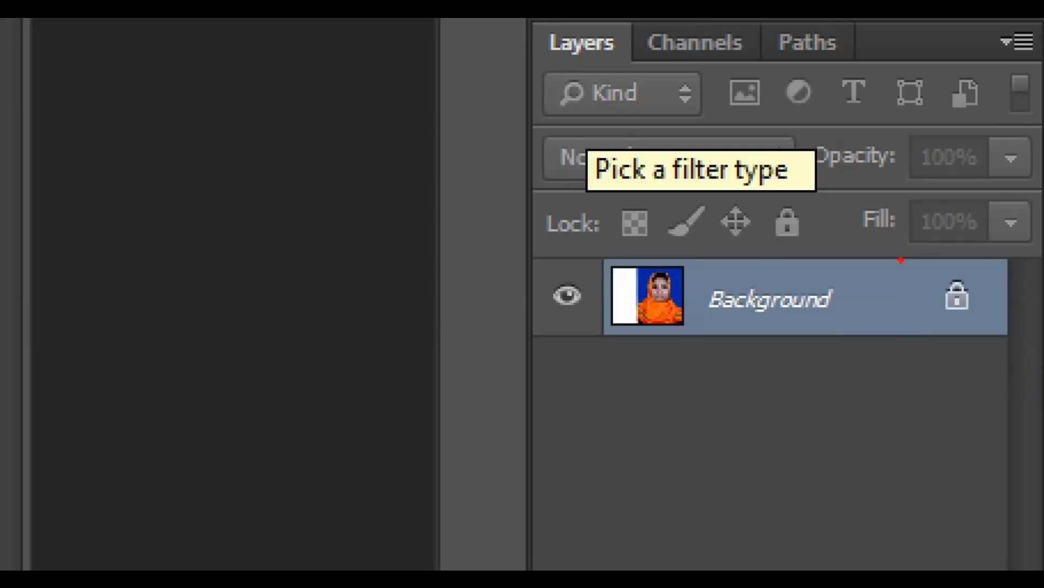
mouse_move(901, 260)
mouse_down()
mouse_move(995, 338)
mouse_move(997, 369)
mouse_up()
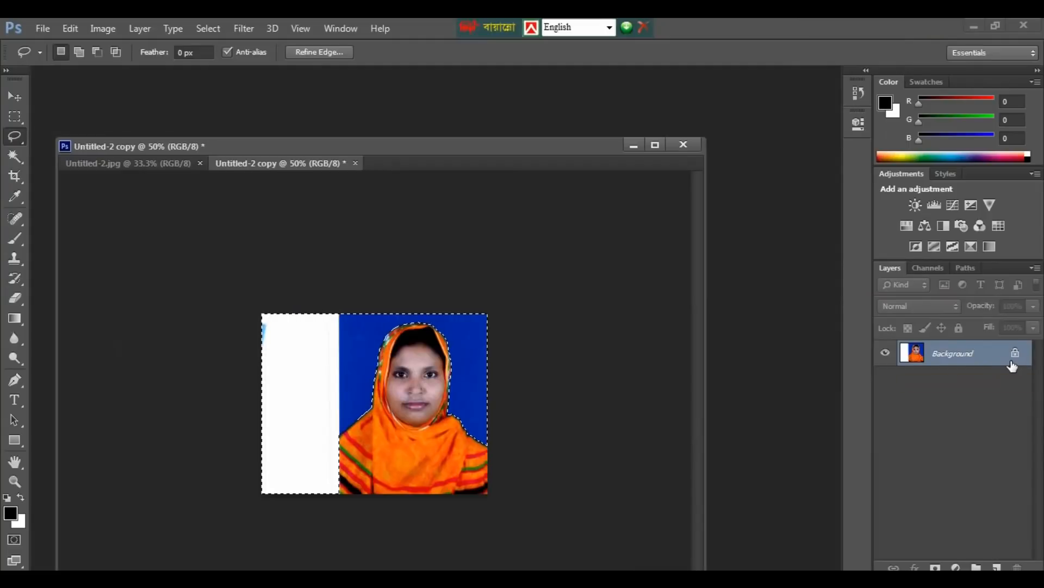
double_click(939, 319)
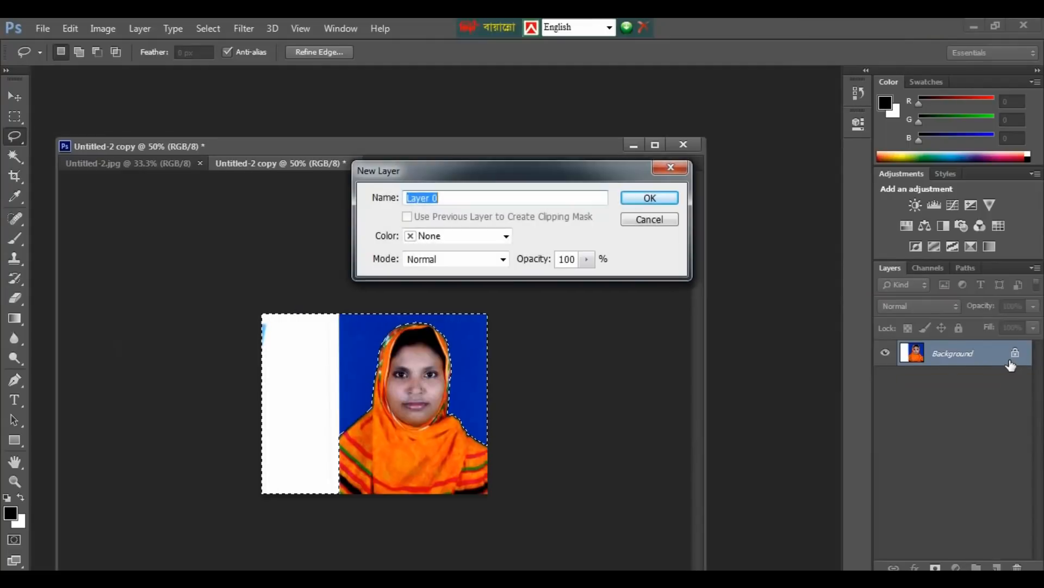
click(653, 199)
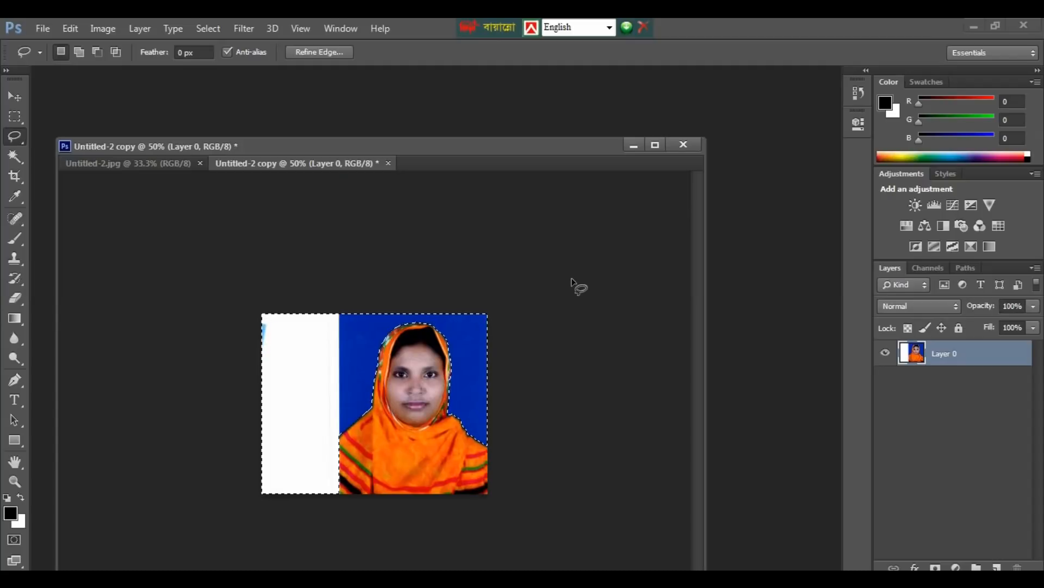
Delete the selected background around the woman and clear the selection
key(Delete)
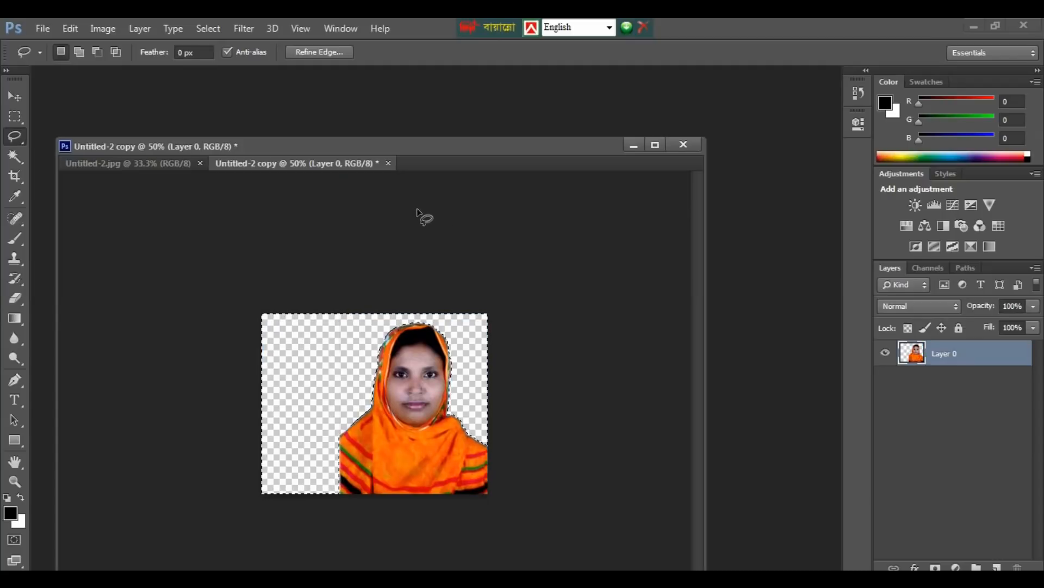
key(ctrl+d)
key(ctrl+plus)
key(ctrl+plus)
key(ctrl+shift+d)
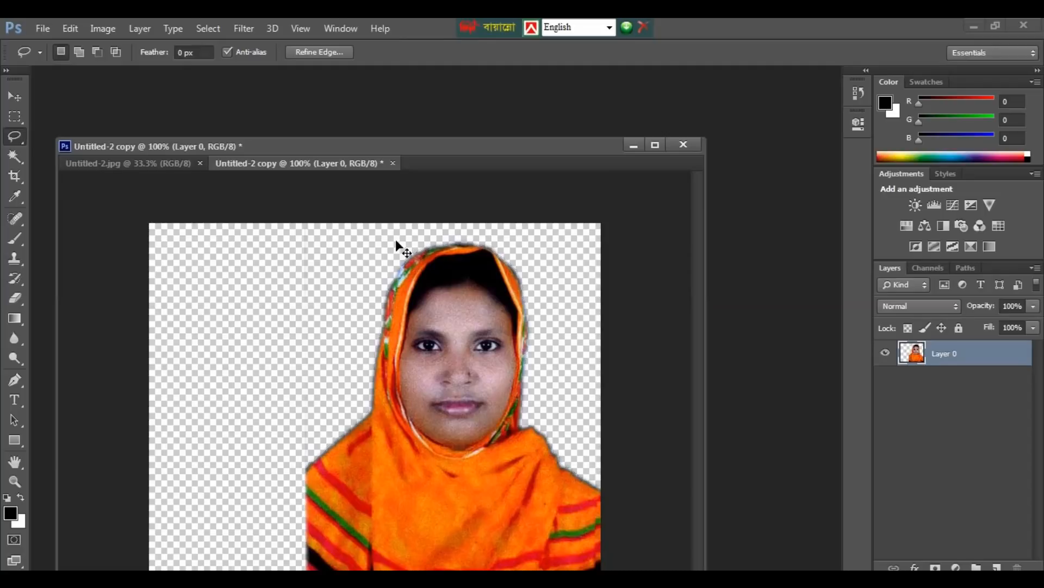
key(ctrl+d)
Separate the woman's image into its own window, and in Untitled-2.jpg shrink the 50 × 40 mm crop frame over the photo of the man in the white cap
drag(305, 164, 632, 225)
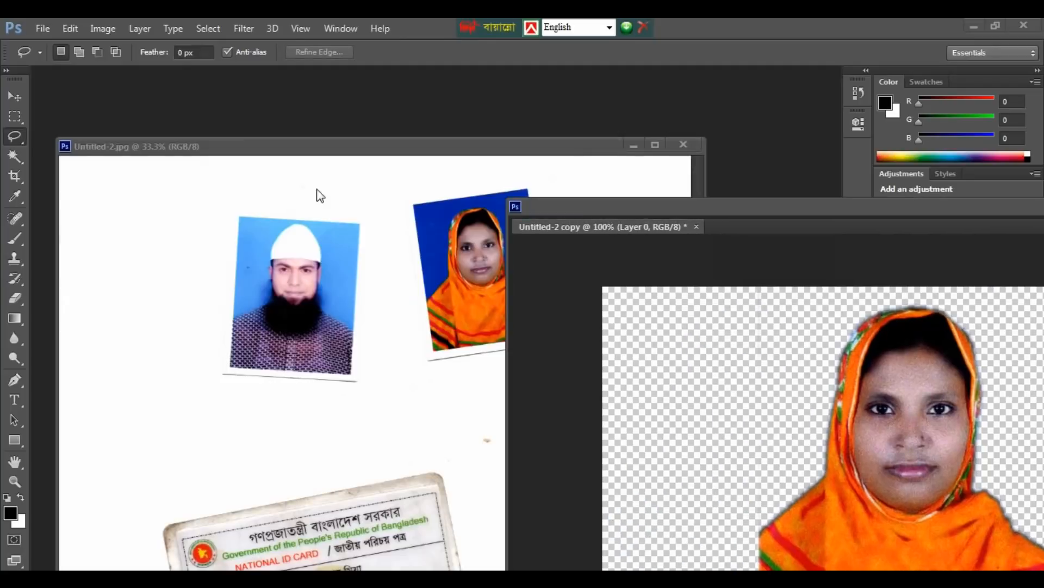
click(317, 196)
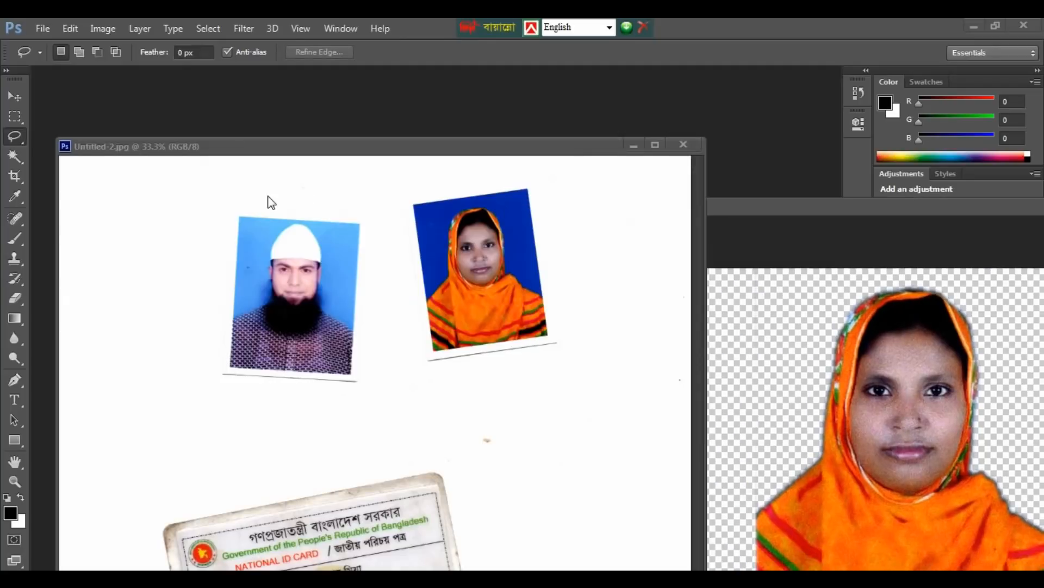
click(15, 175)
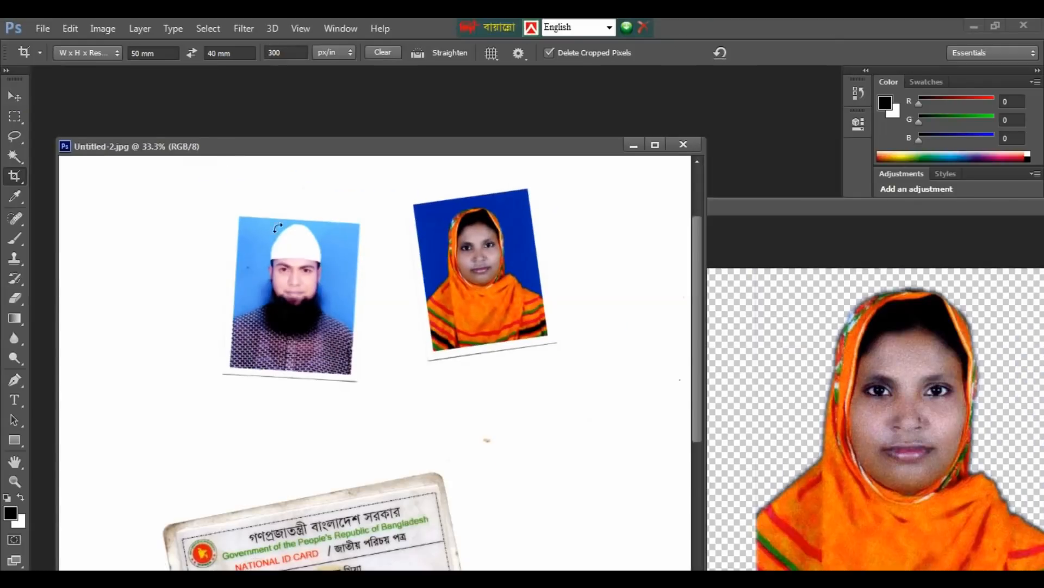
click(277, 228)
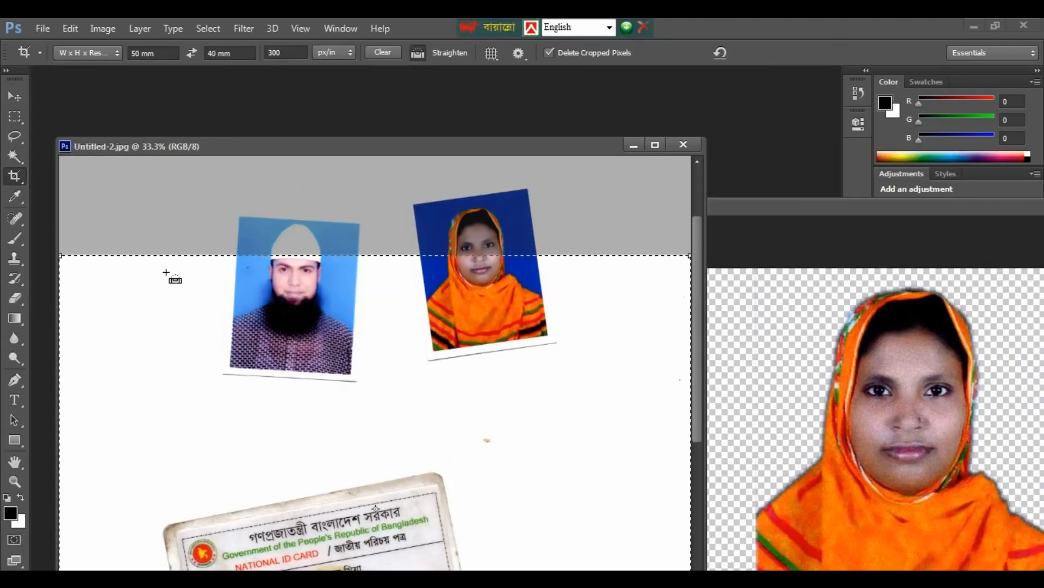
key(ctrl+minus)
key(ctrl+minus)
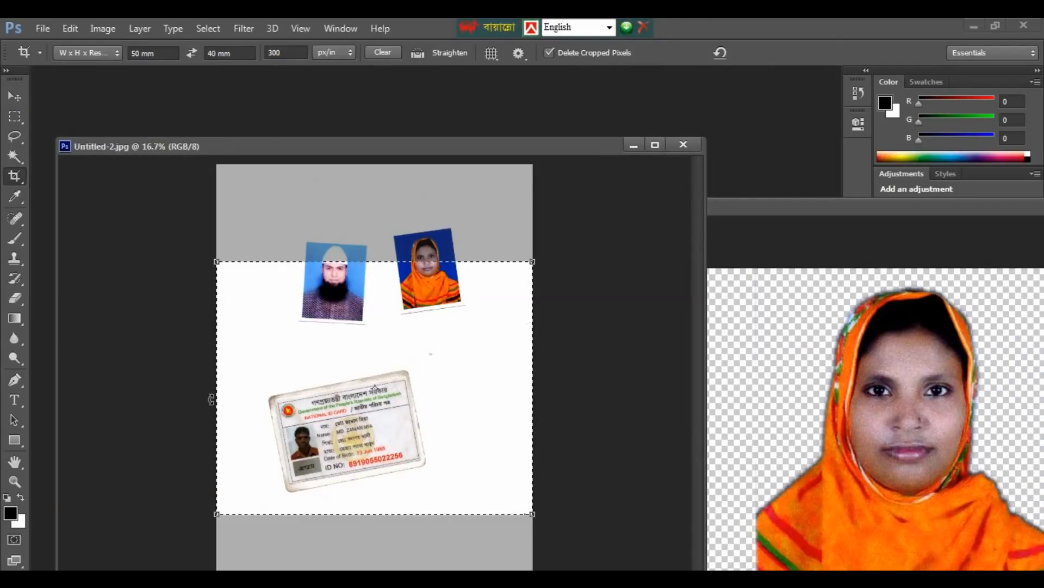
drag(212, 511, 314, 314)
drag(466, 328, 351, 308)
drag(417, 366, 392, 522)
key(ctrl+plus)
key(ctrl+plus)
key(ctrl+plus)
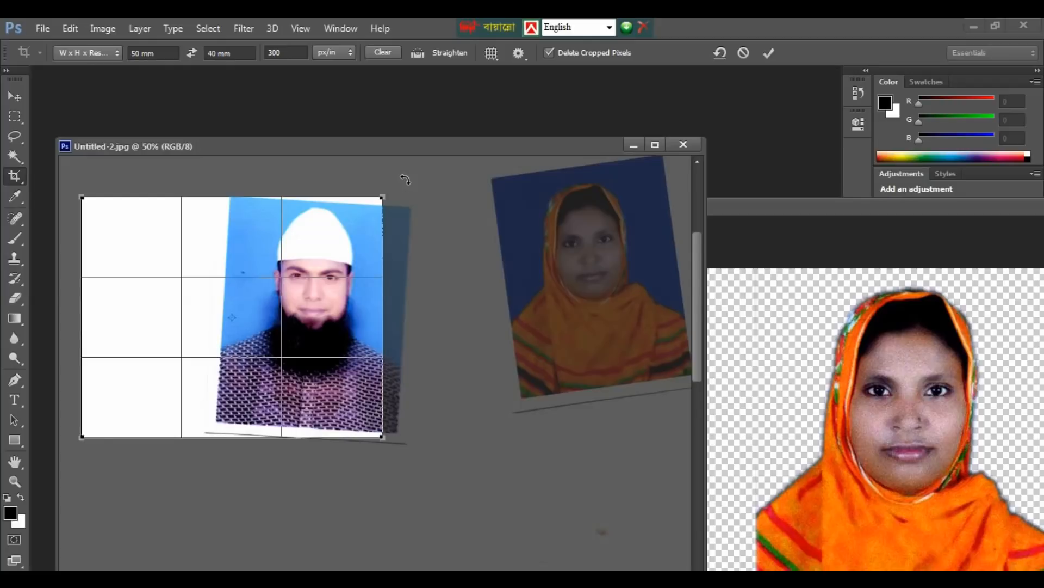
Rotate and tighten the crop frame to match the tilt of the man's photo, and apply the crop
drag(403, 179, 413, 193)
drag(361, 257, 377, 262)
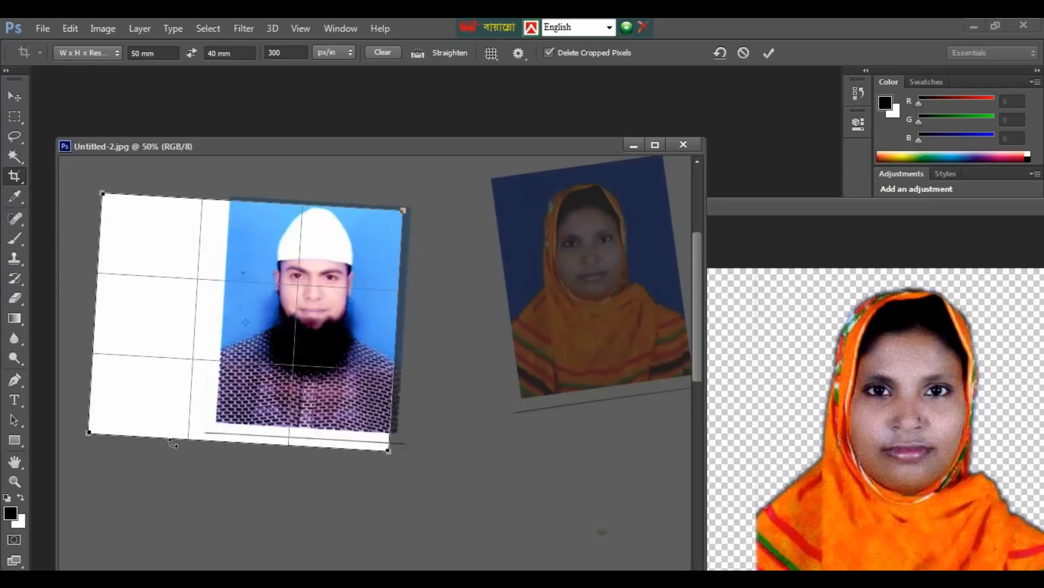
drag(89, 433, 110, 401)
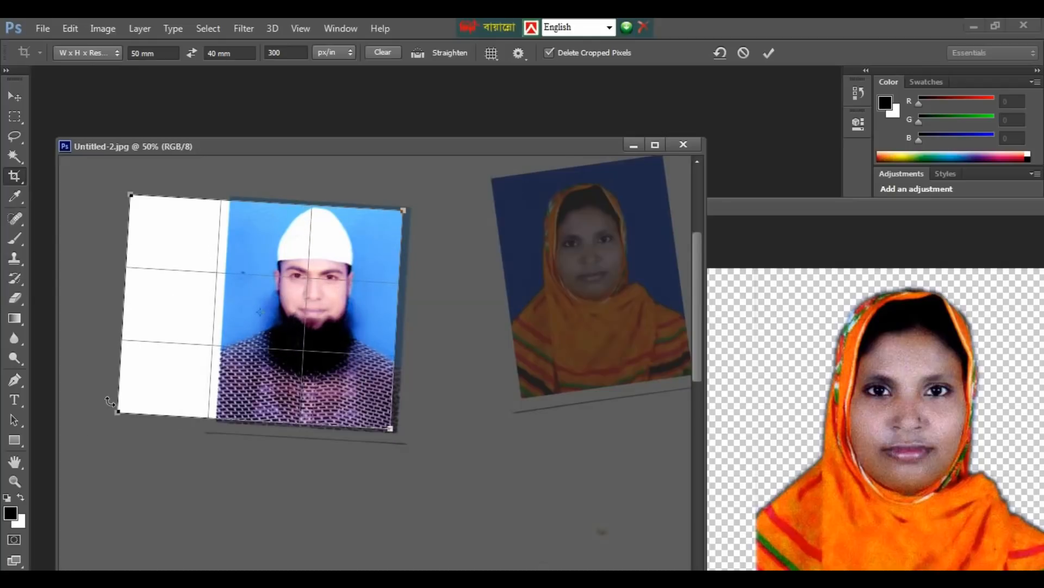
key(Return)
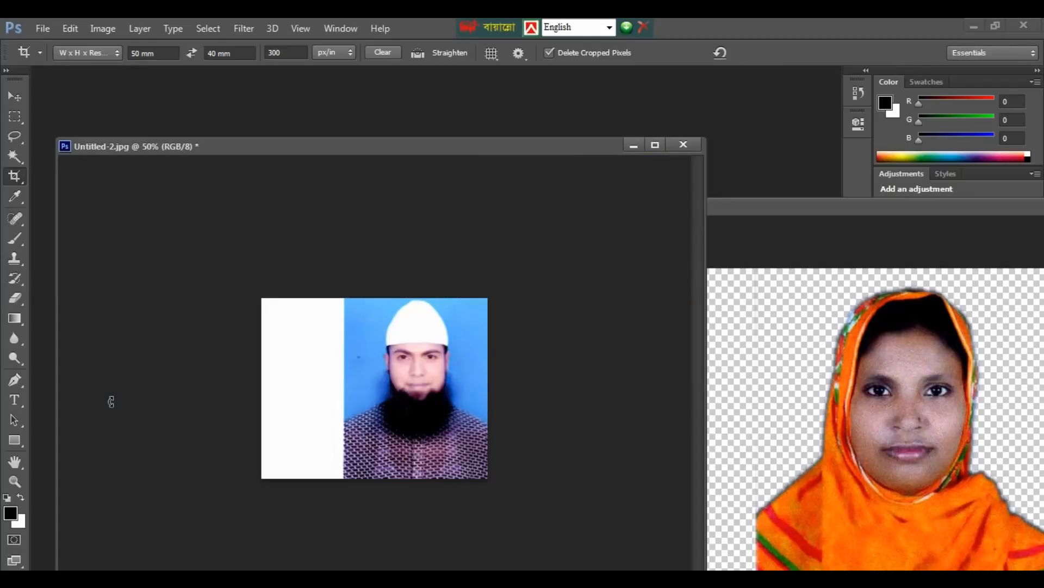
Select the white strip and the blue background around the man with the Magic Wand at a tolerance of 32
click(13, 155)
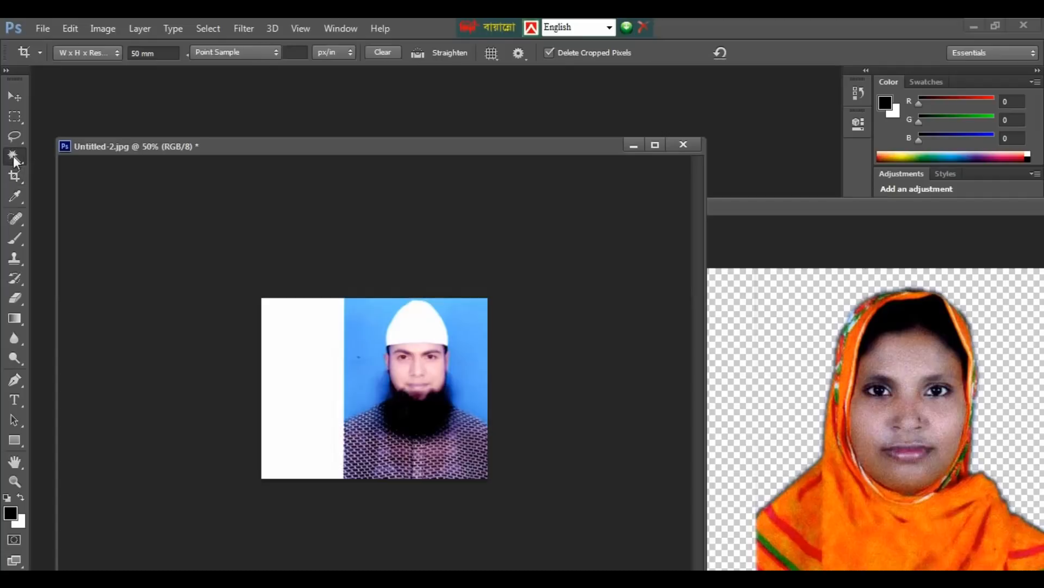
shift+click(314, 329)
shift+click(359, 333)
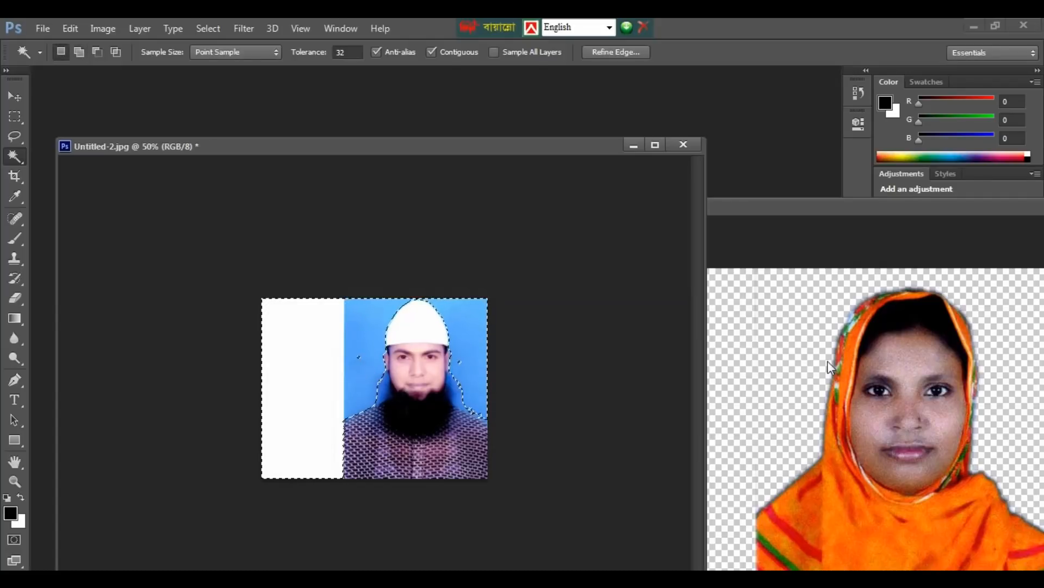
Move the woman's image window out of the way and convert the man's locked Background into a regular layer
drag(898, 212, 515, 380)
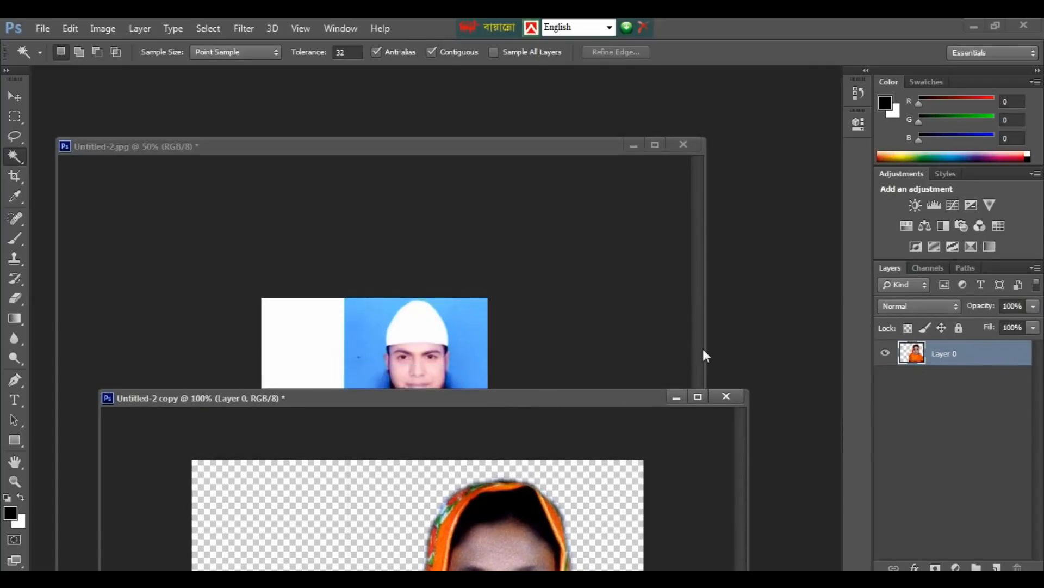
click(641, 322)
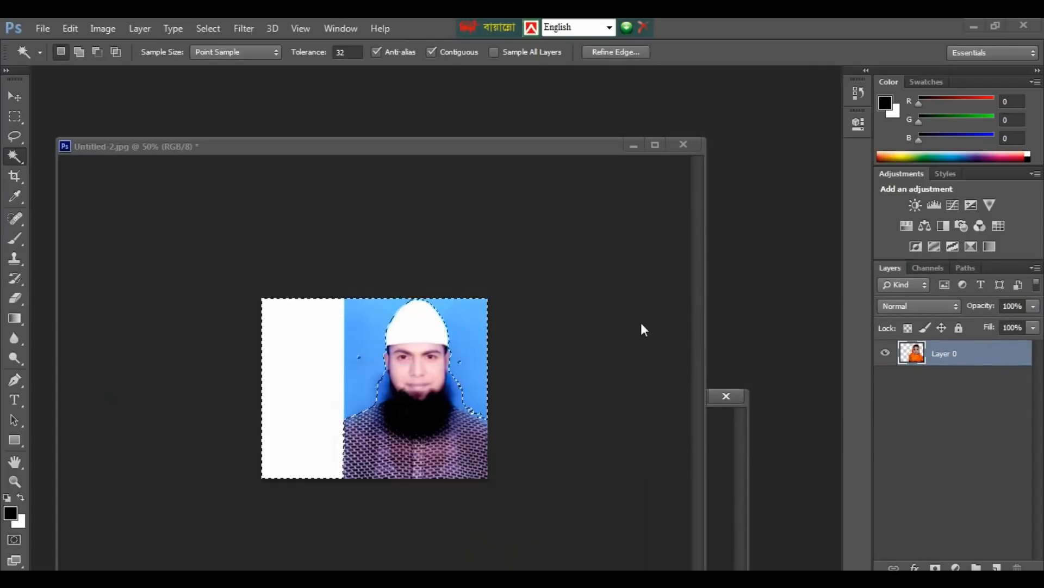
double_click(998, 359)
click(664, 203)
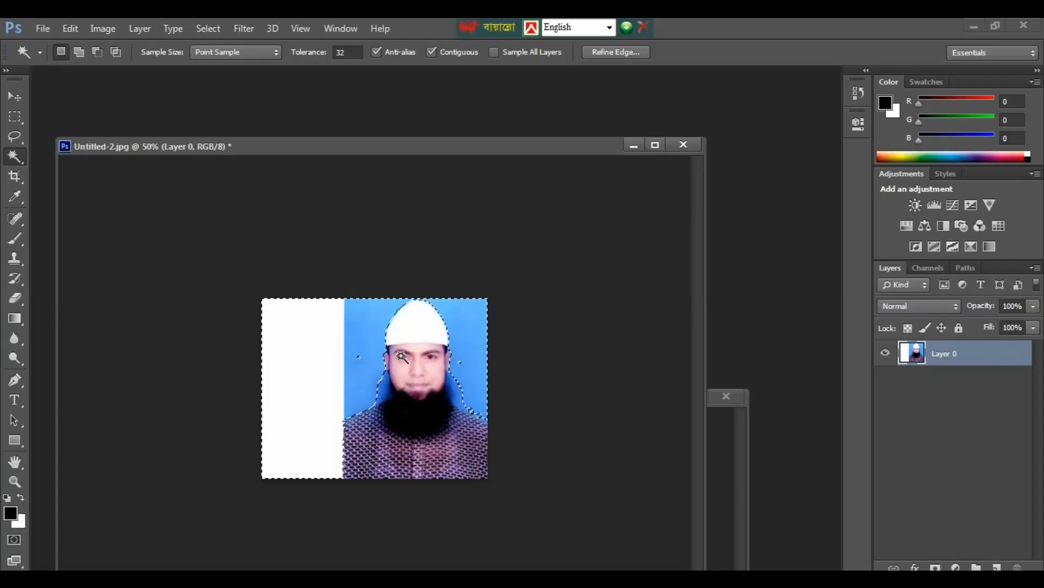
Feather the background selection around the man with a radius of 2 pixels
right_click(369, 357)
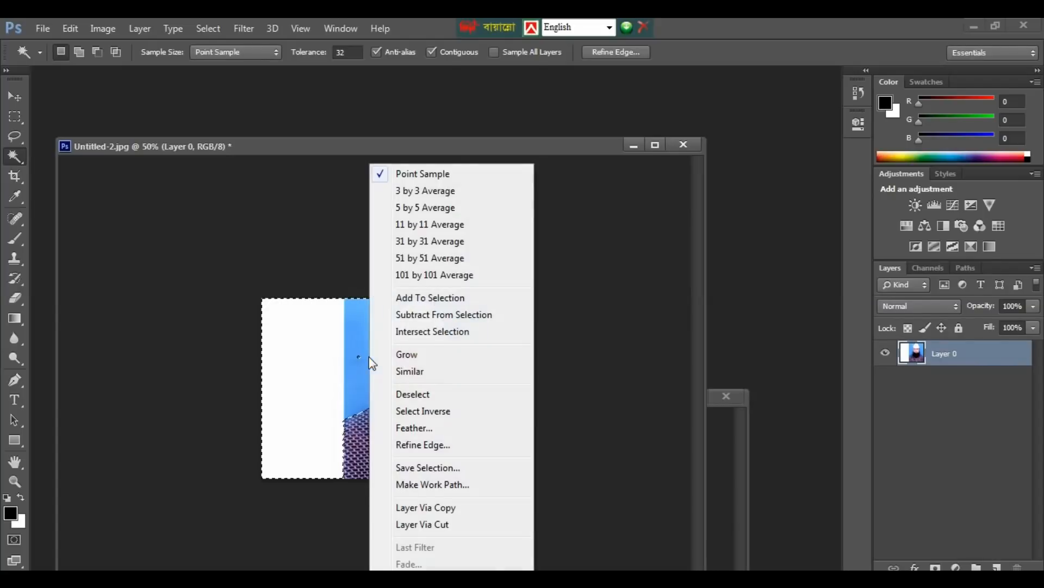
click(417, 429)
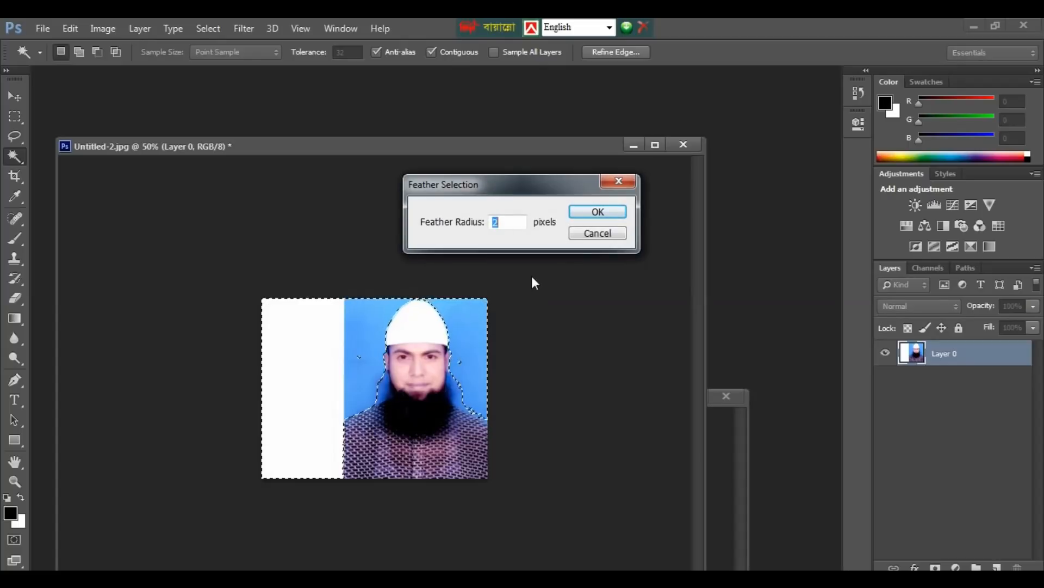
click(598, 214)
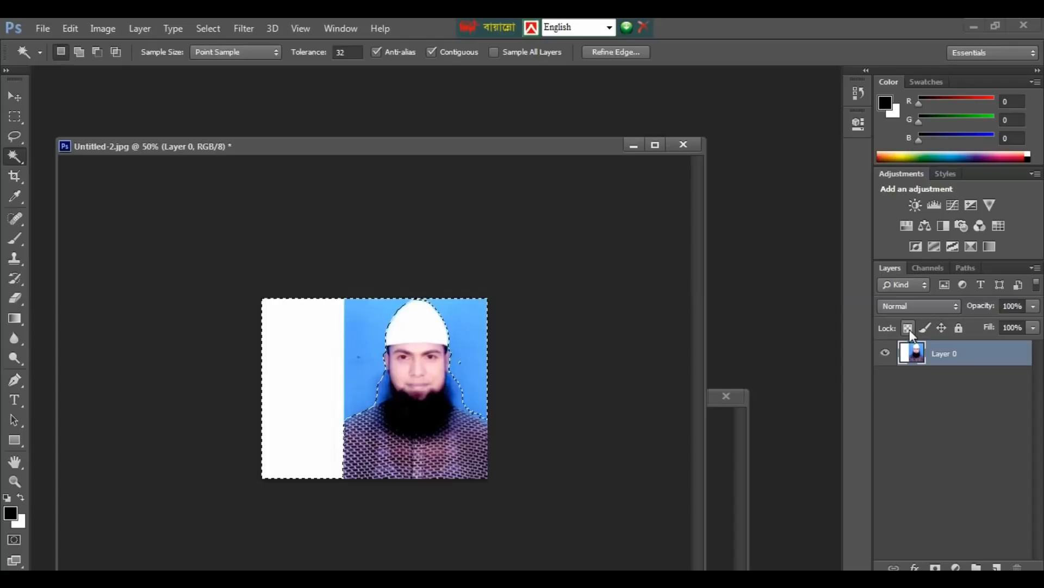
Delete the selected background around the man and clear the selection
key(Delete)
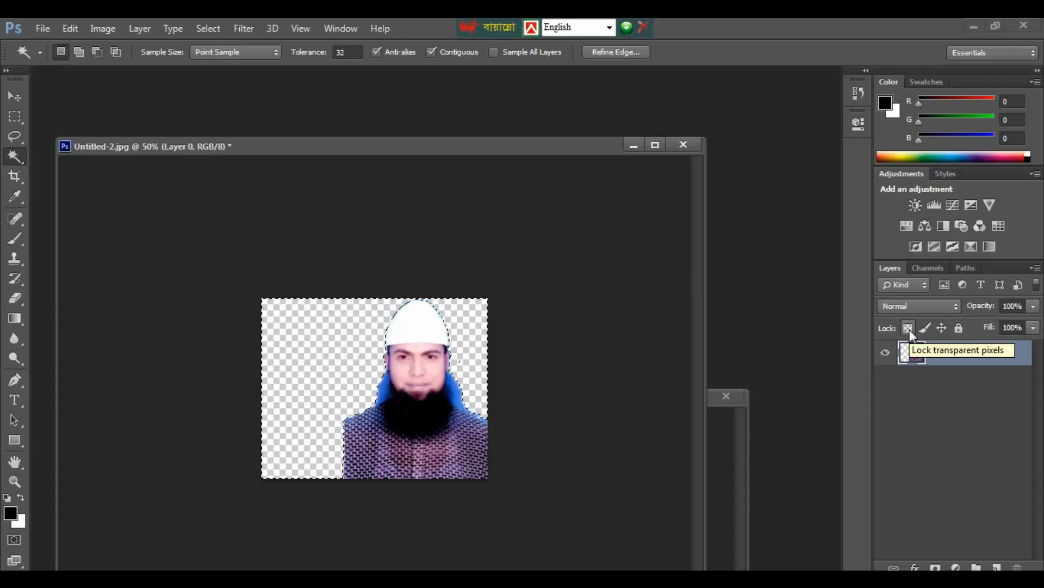
key(ctrl+d)
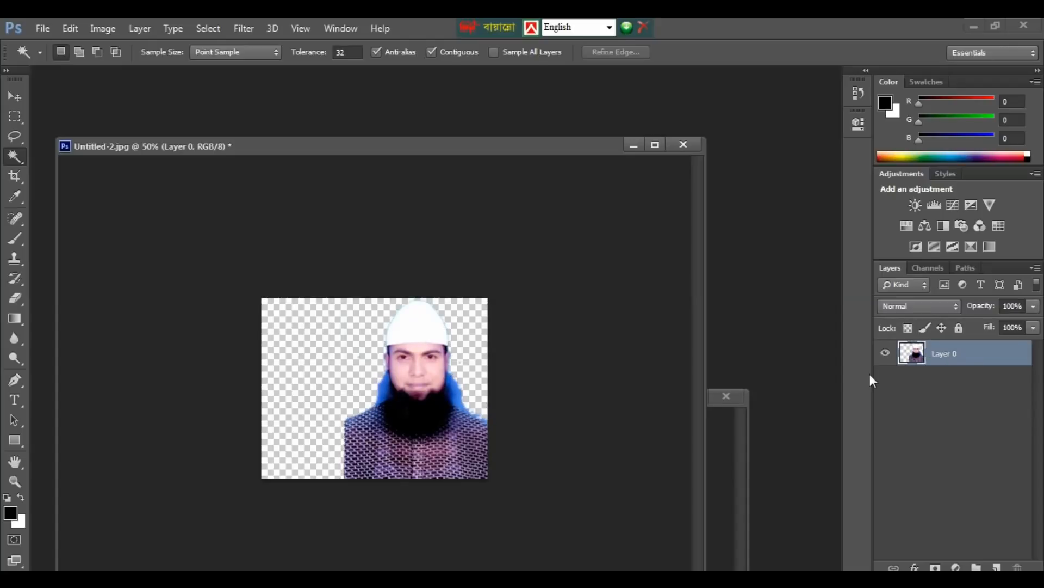
key(ctrl+minus)
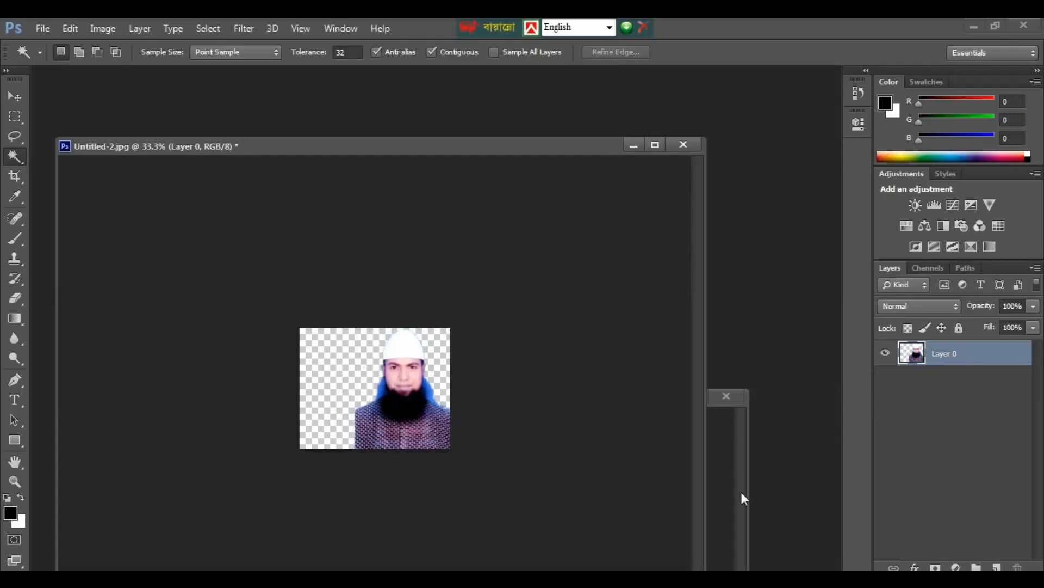
Arrange the woman's image window beside the man's cutout and activate the Move tool
click(726, 478)
drag(604, 402, 956, 191)
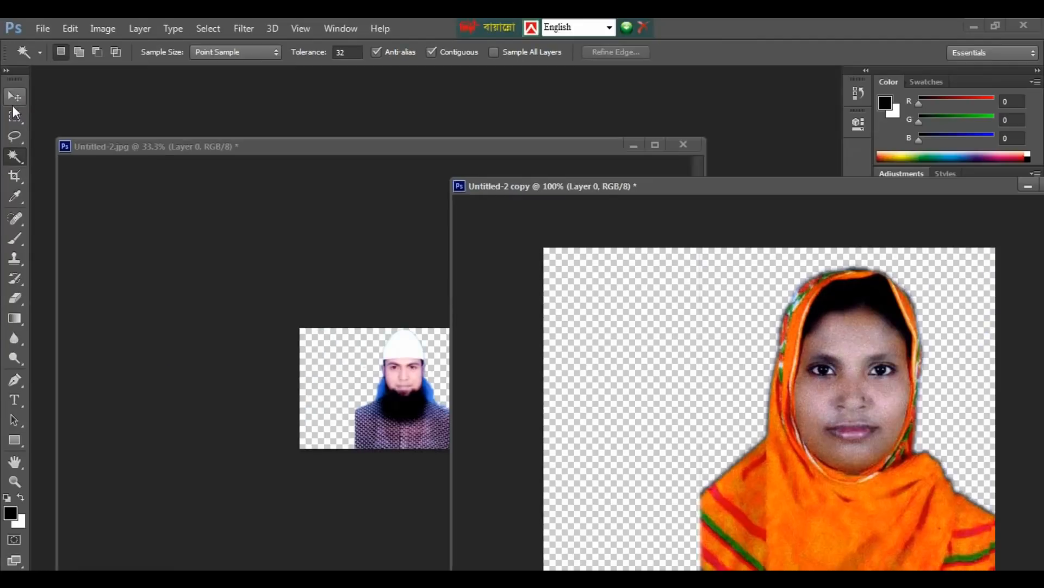
click(16, 101)
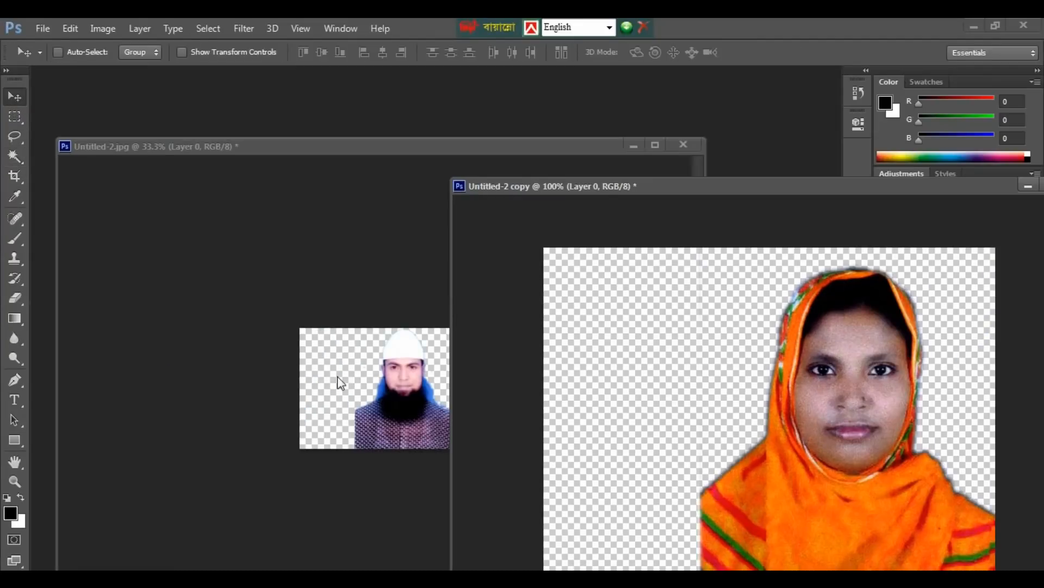
Try placing the woman's cutout over the man in Untitled-2.jpg, and undo the placement
click(377, 386)
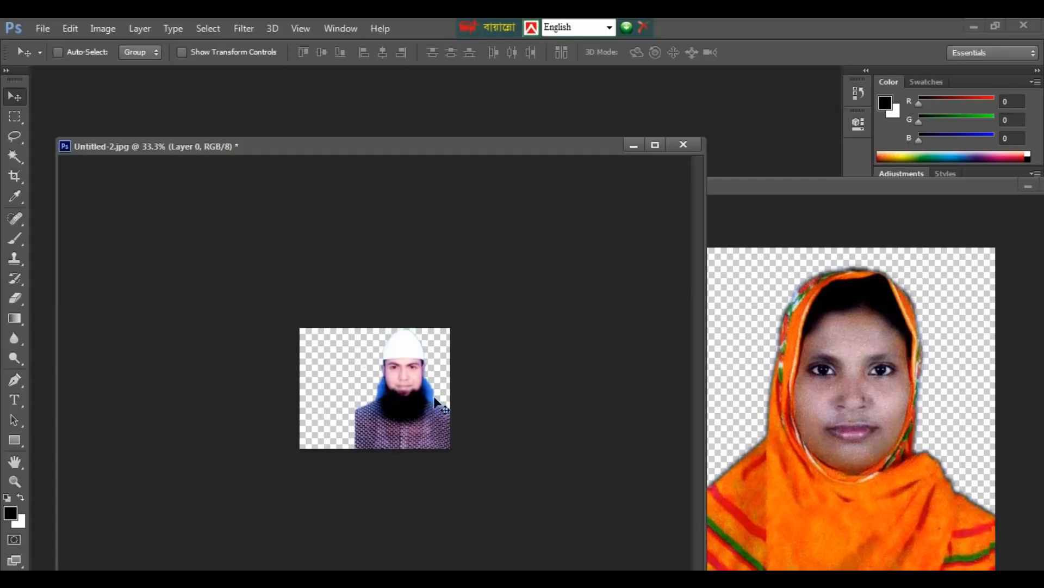
drag(414, 396, 383, 390)
key(ctrl+z)
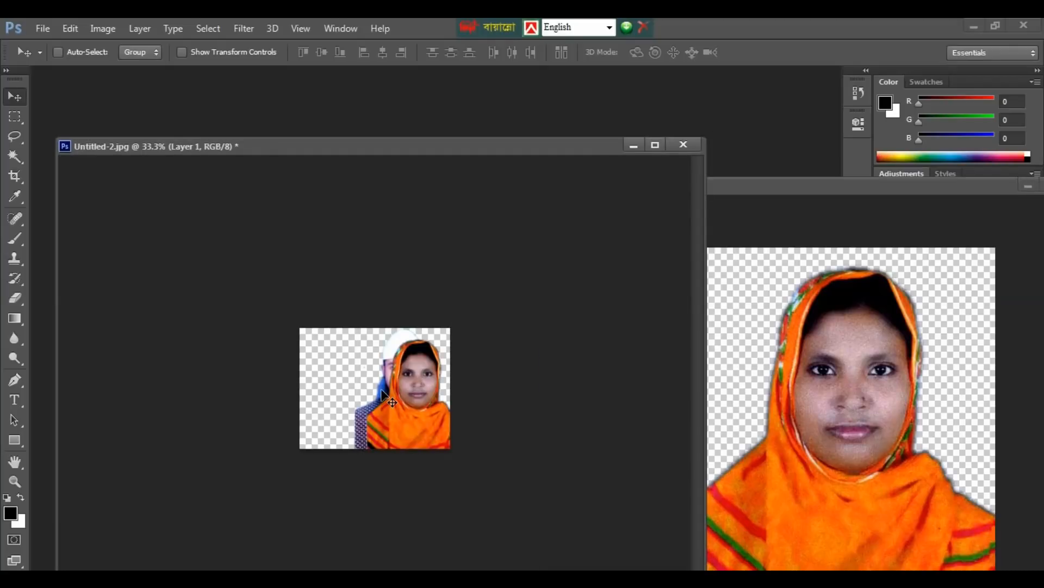
key(ctrl+z)
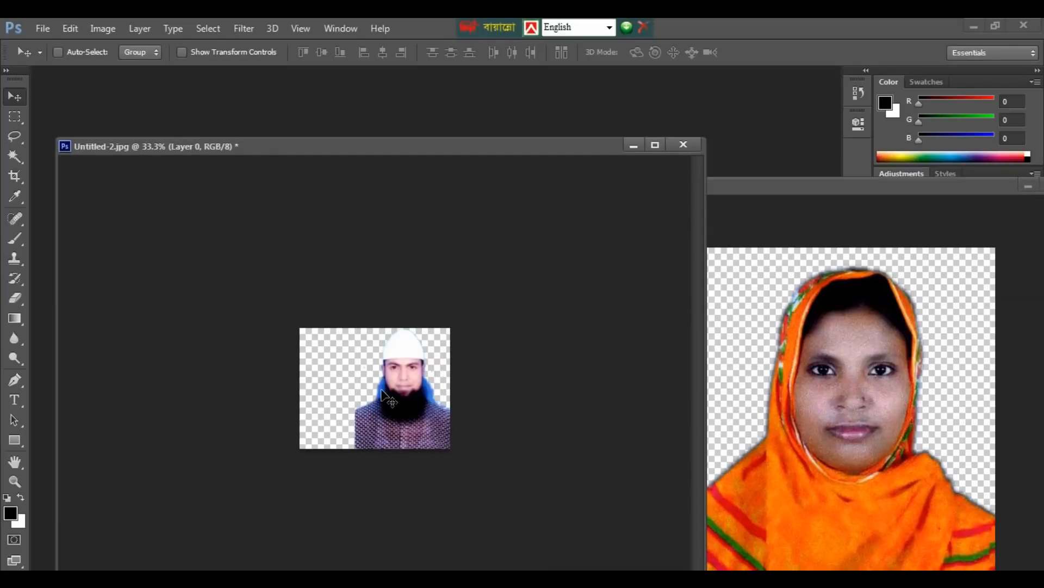
Move the man's cutout to the left edge of his canvas and switch to the woman's image
drag(403, 409, 331, 406)
click(821, 422)
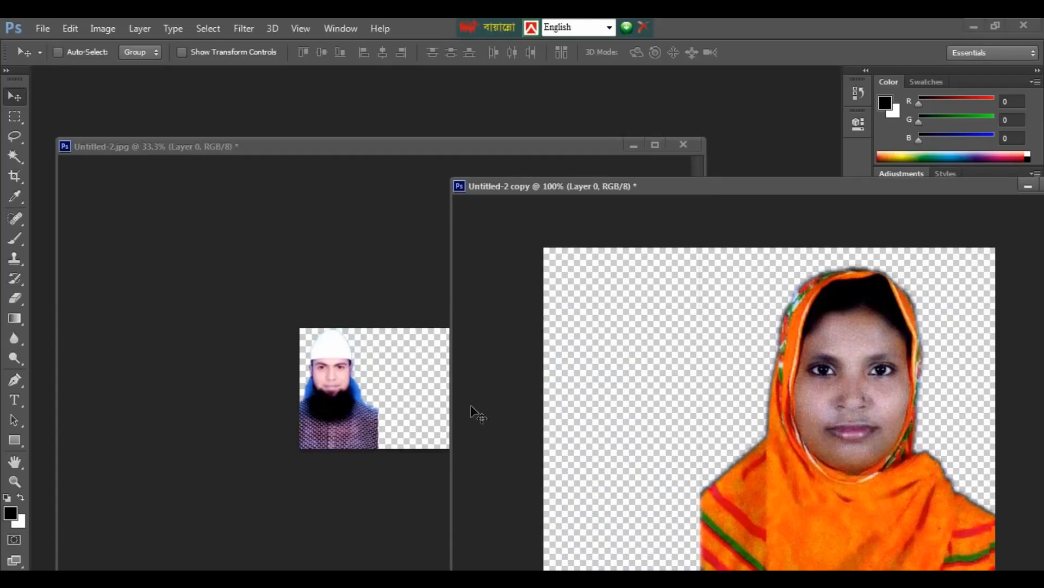
Copy the woman's cutout into Untitled-2.jpg and position it beside the man, toward the canvas's right edge
drag(660, 430, 381, 393)
drag(441, 402, 417, 404)
key(ctrl+plus)
key(ctrl+plus)
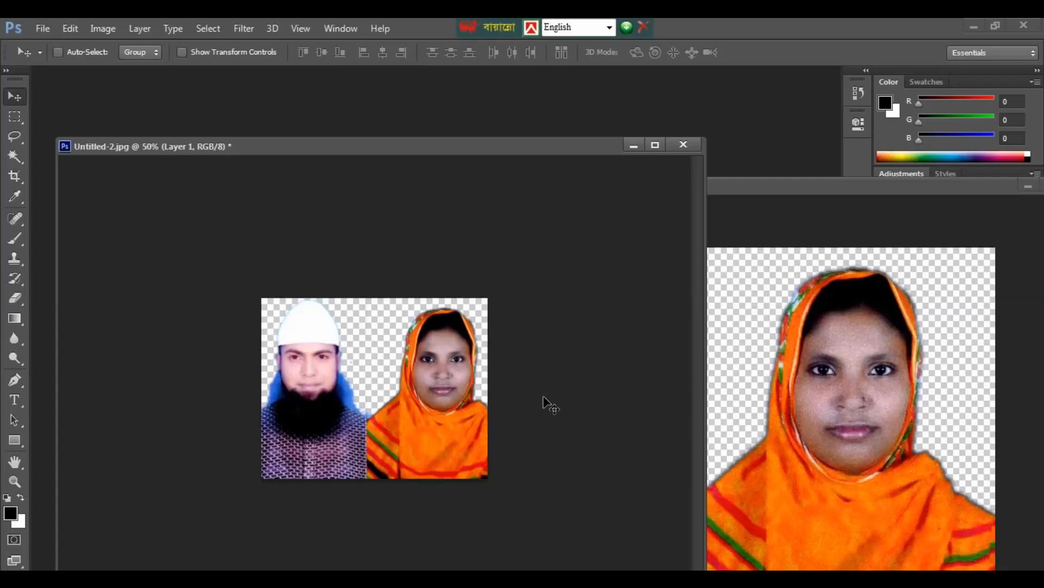
Scale the woman's cutout to about 89% and move it down to the canvas's bottom edge
key(ctrl+t)
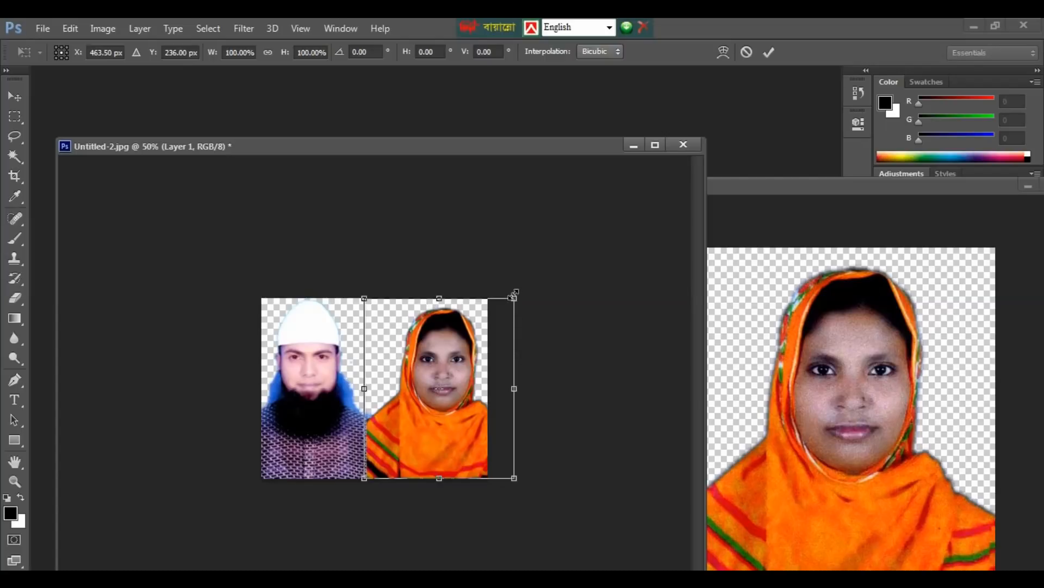
drag(514, 296, 503, 302)
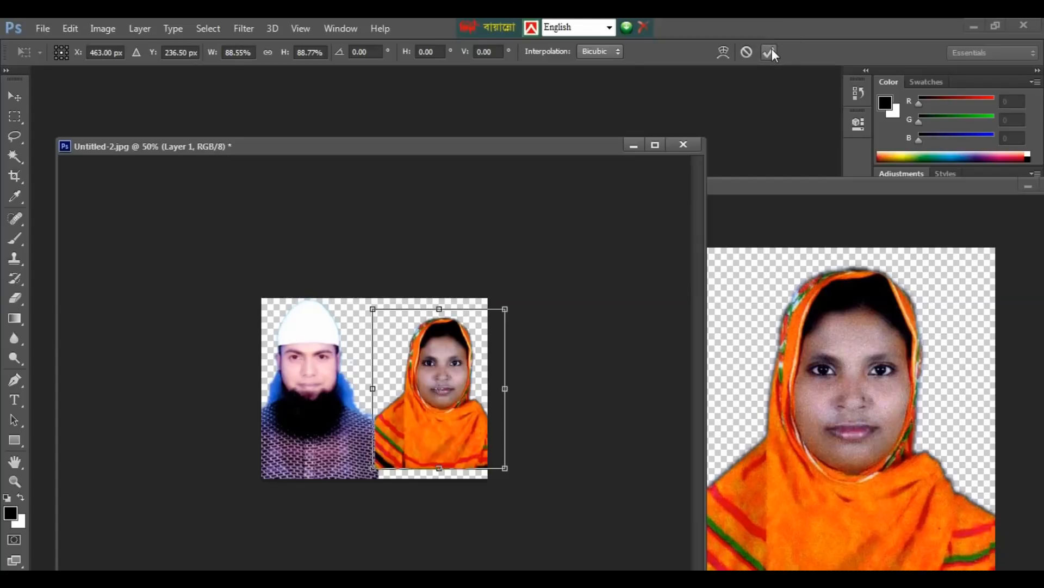
key(Return)
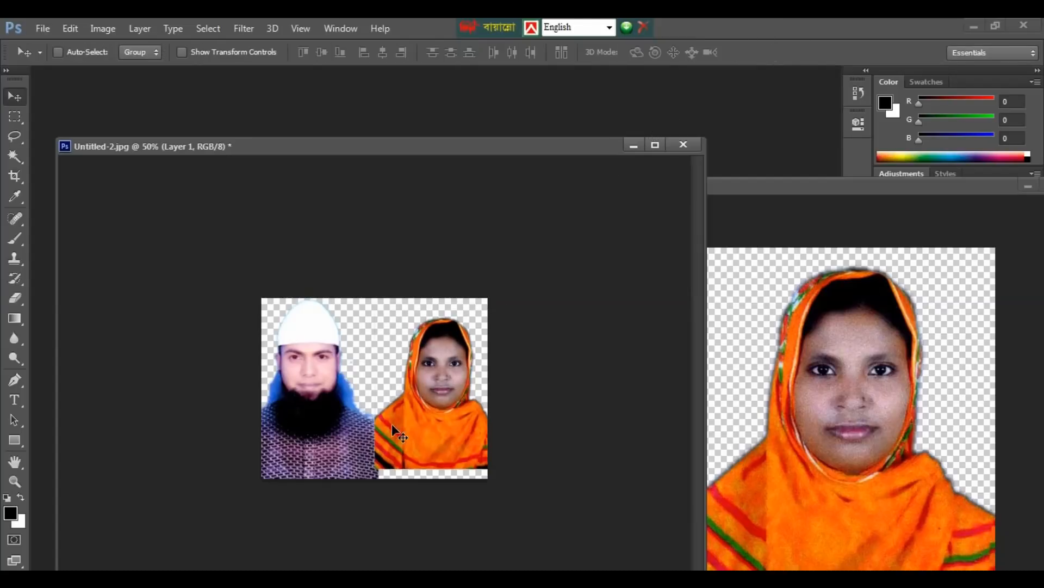
drag(425, 439, 425, 449)
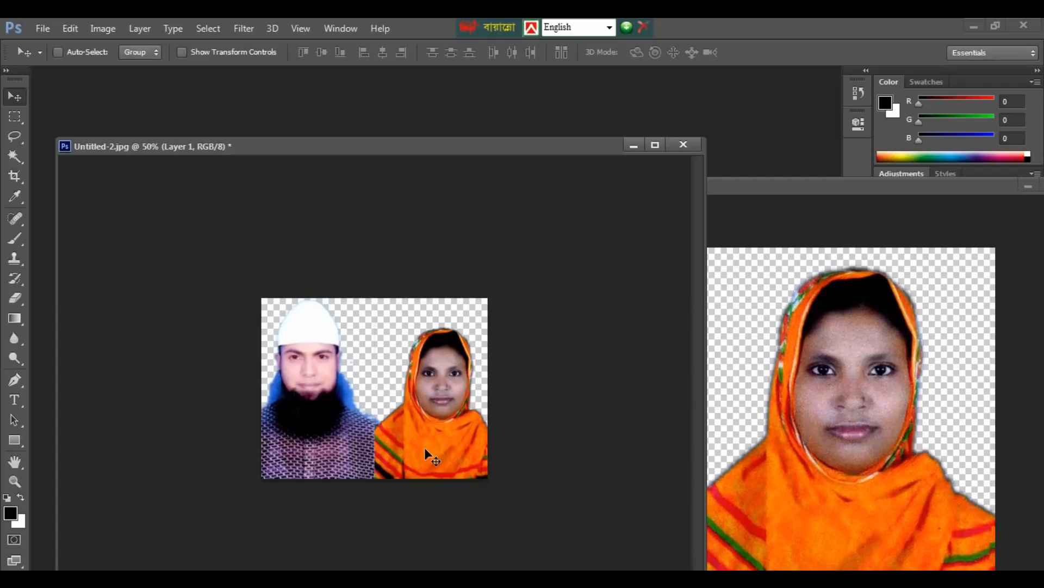
Minimize the woman's separate image window, merge the two portrait layers, and add an empty layer beneath the merged one
click(1028, 186)
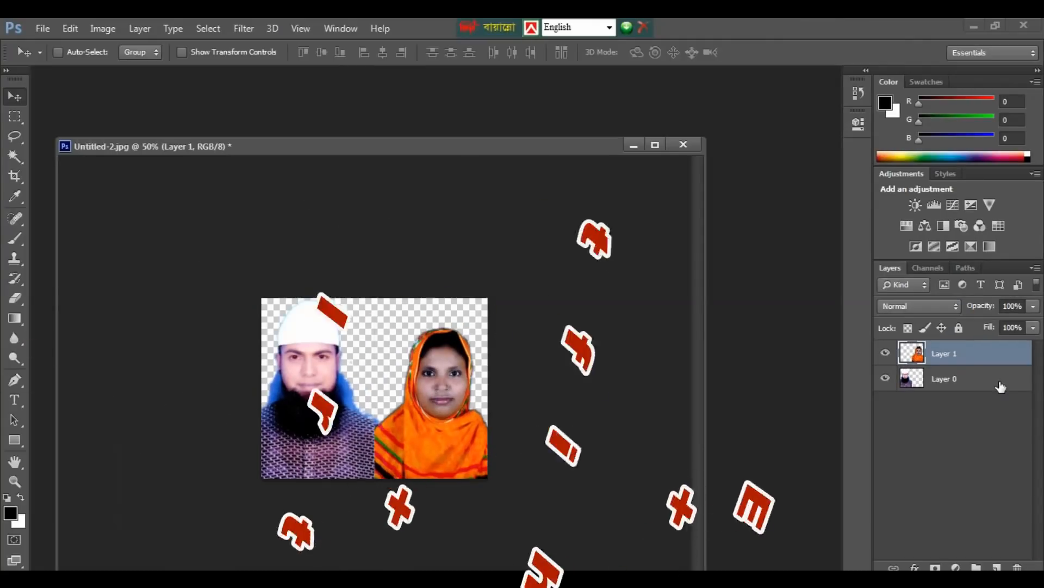
key(ctrl+shift+e)
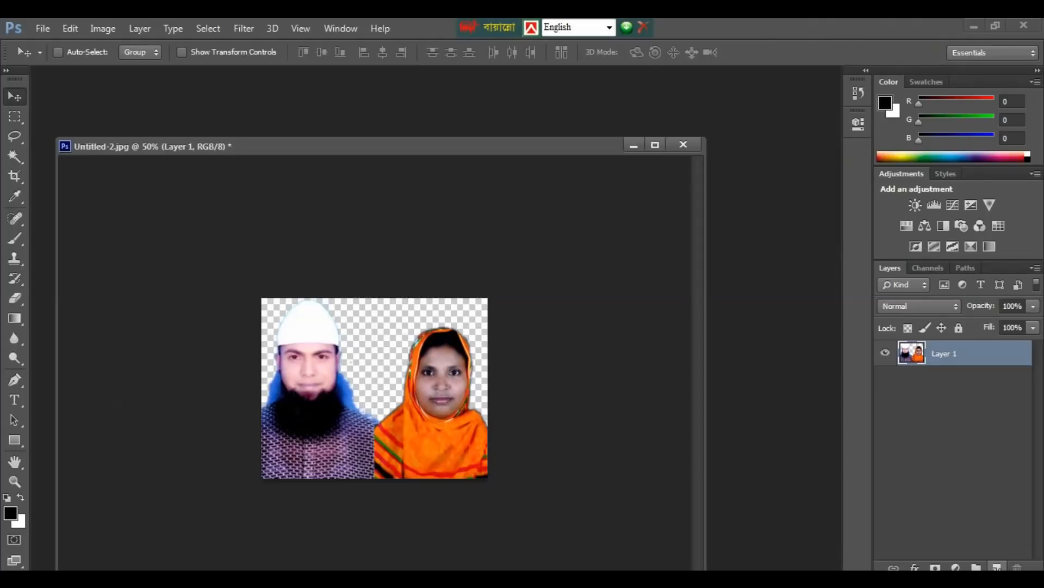
ctrl+click(997, 567)
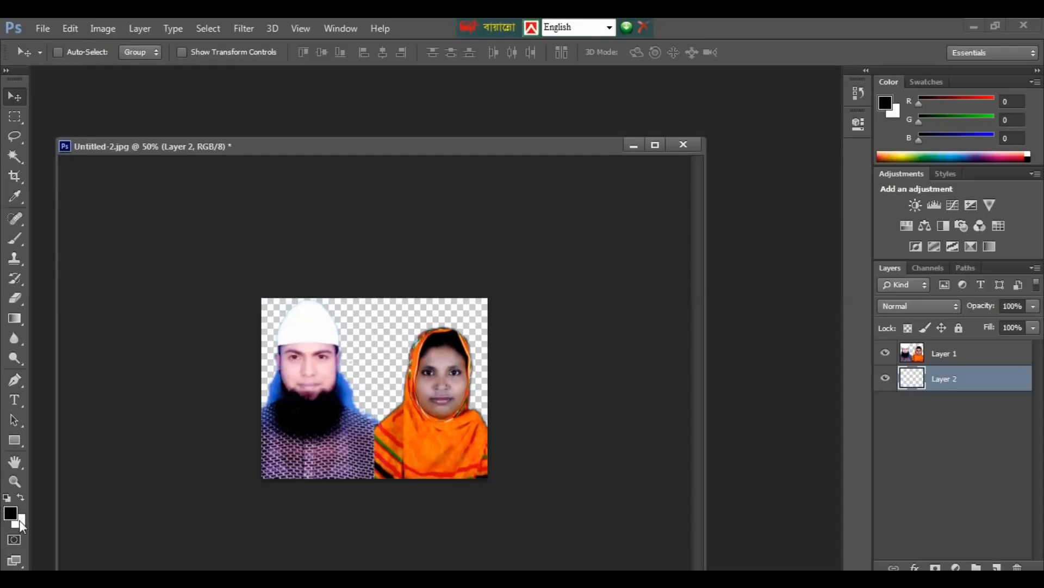
Set the background color to blue #41a7d2 and fill the empty layer behind the portraits with it
click(21, 522)
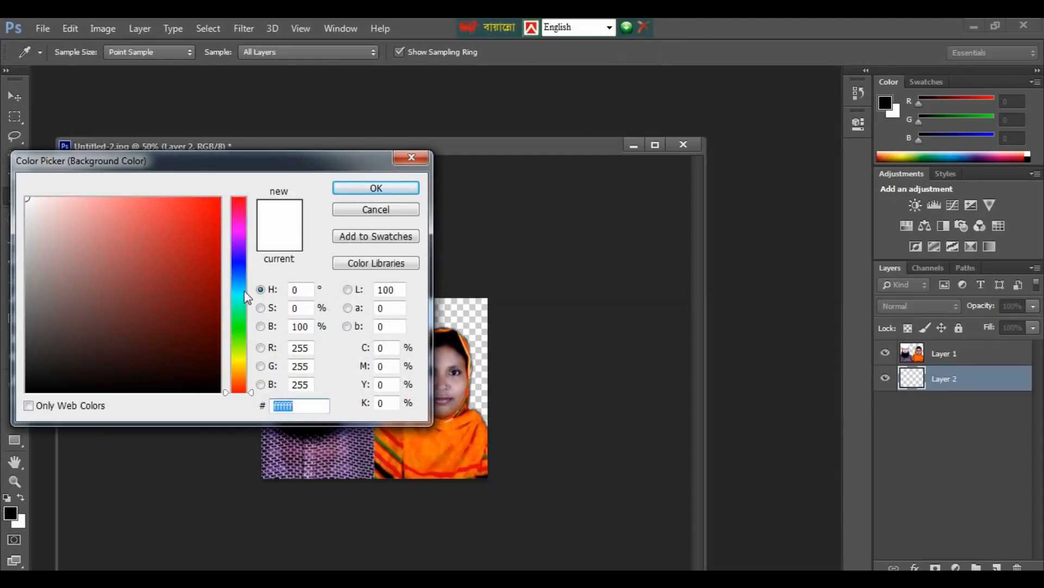
click(240, 285)
click(160, 232)
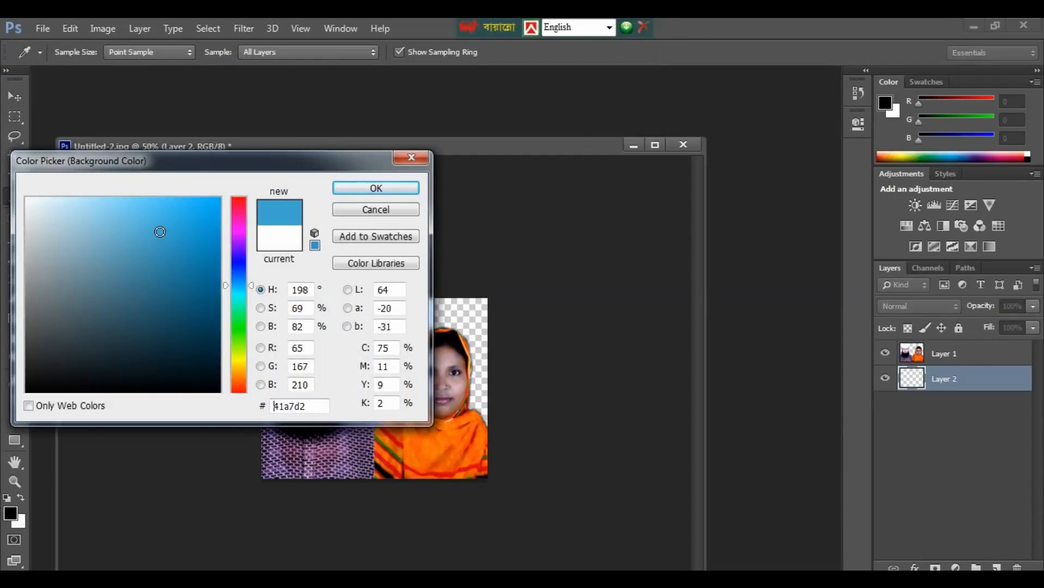
click(373, 189)
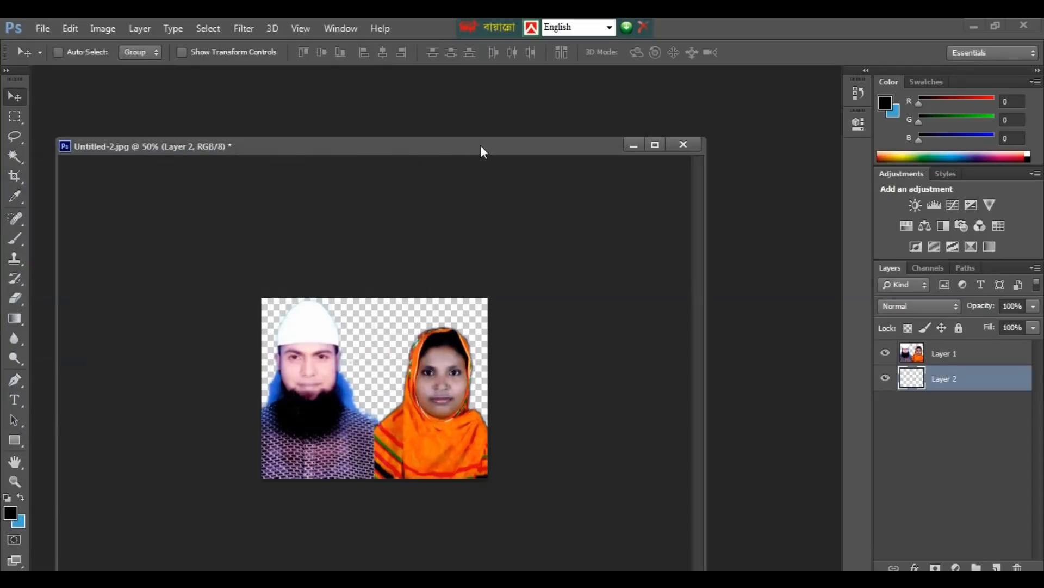
drag(485, 145, 566, 159)
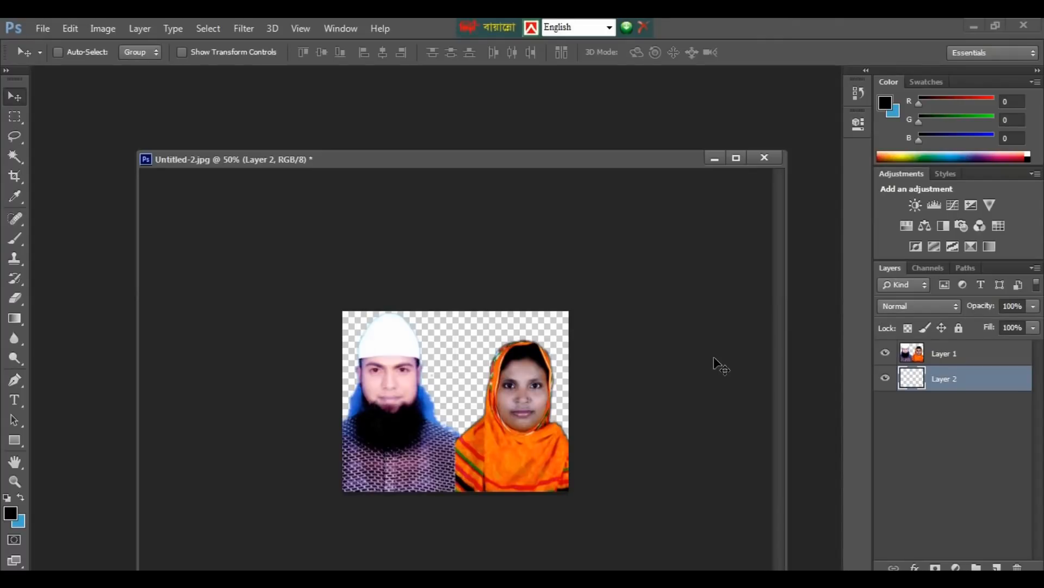
key(ctrl+BackSpace)
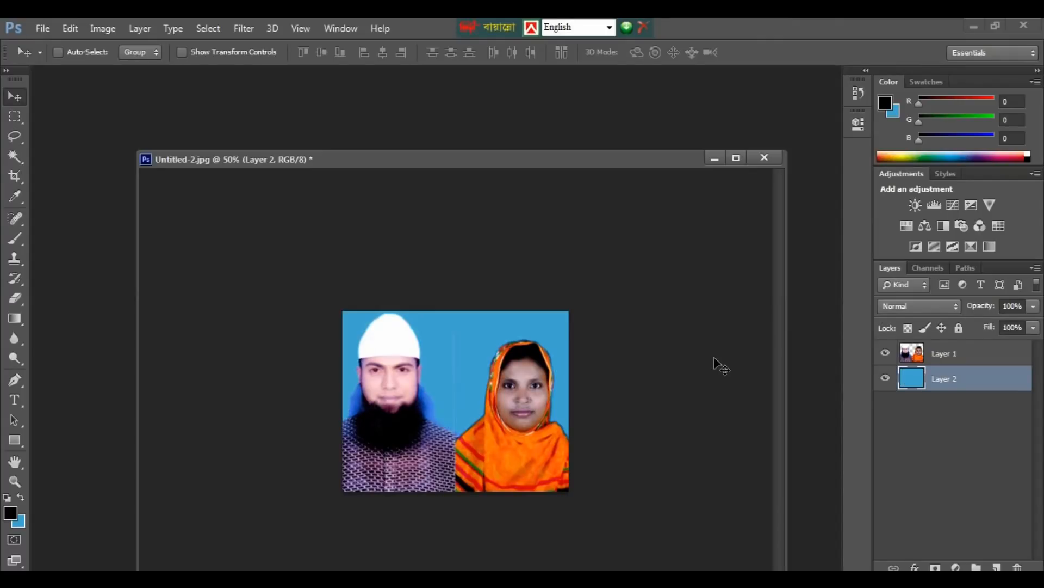
Merge the blue background and the portraits into one layer and shift the joint photo slightly right
key(ctrl+plus)
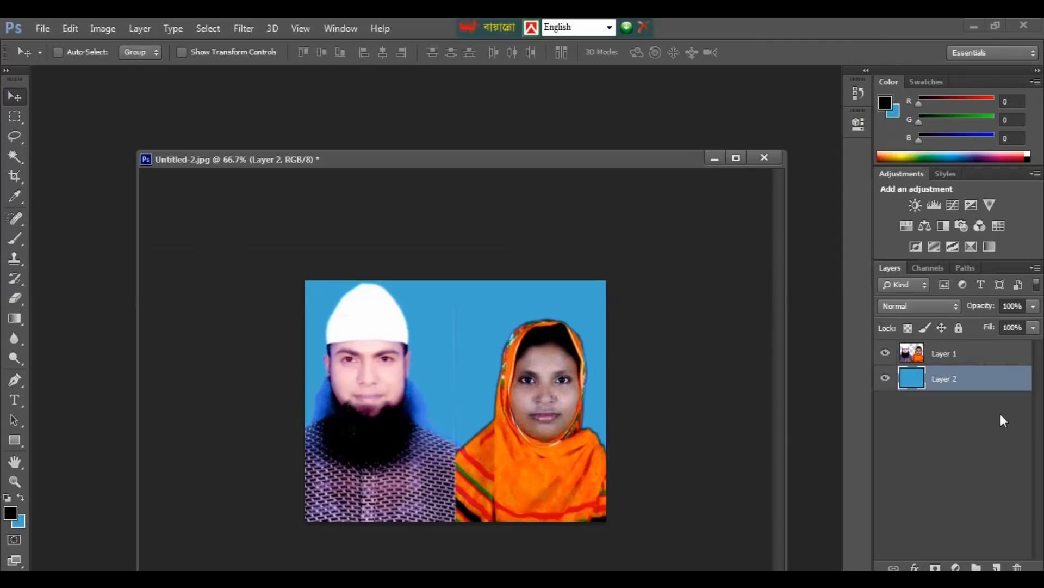
key(ctrl+shift+e)
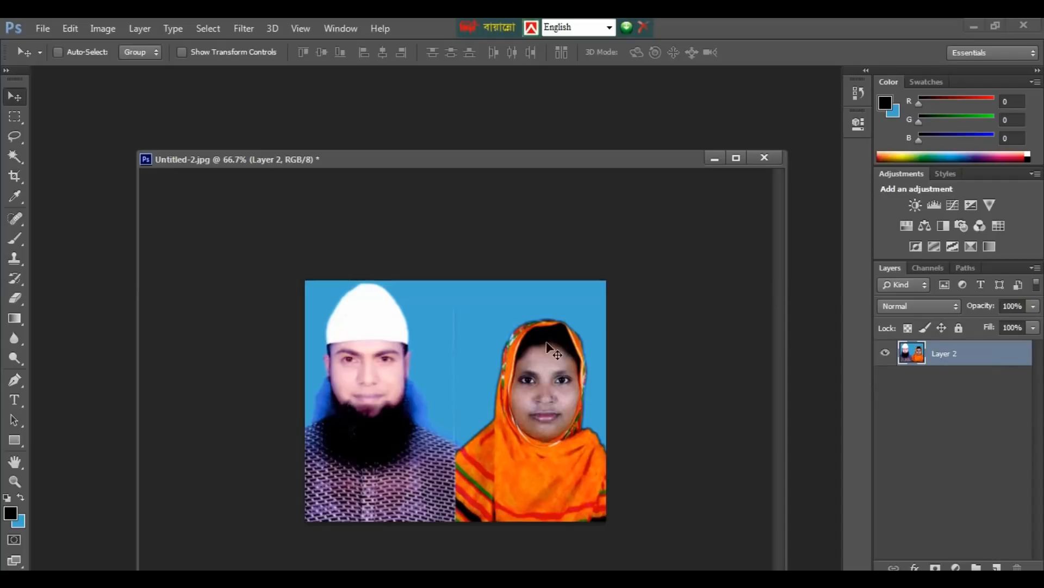
mouse_move(560, 329)
mouse_down()
mouse_move(530, 327)
mouse_move(528, 367)
mouse_move(523, 356)
mouse_move(557, 341)
mouse_up()
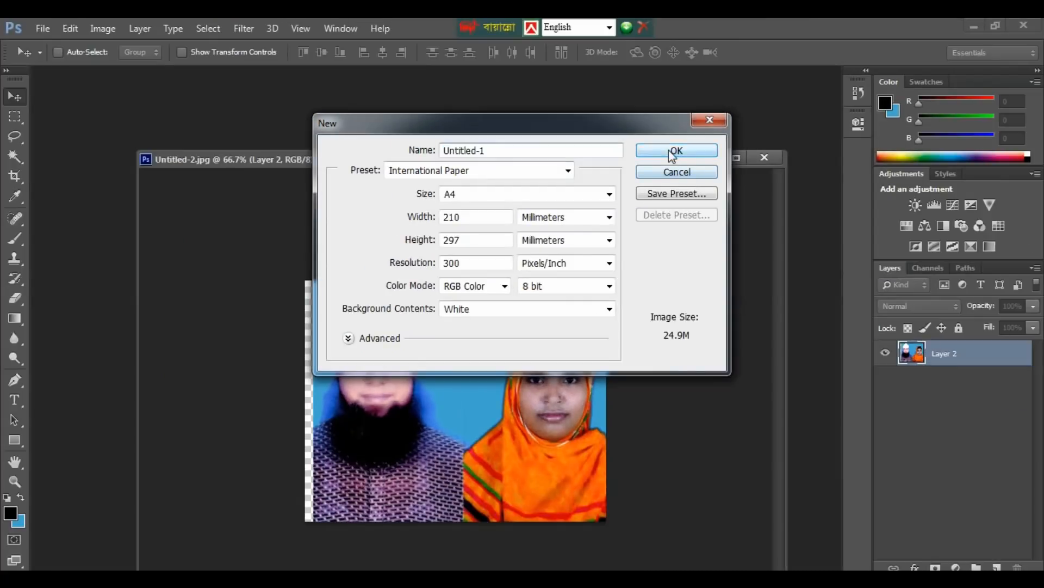
Create a white A4 RGB document of 210 × 297 mm at 300 pixels/inch and float its window beside the joint photo
click(1011, 89)
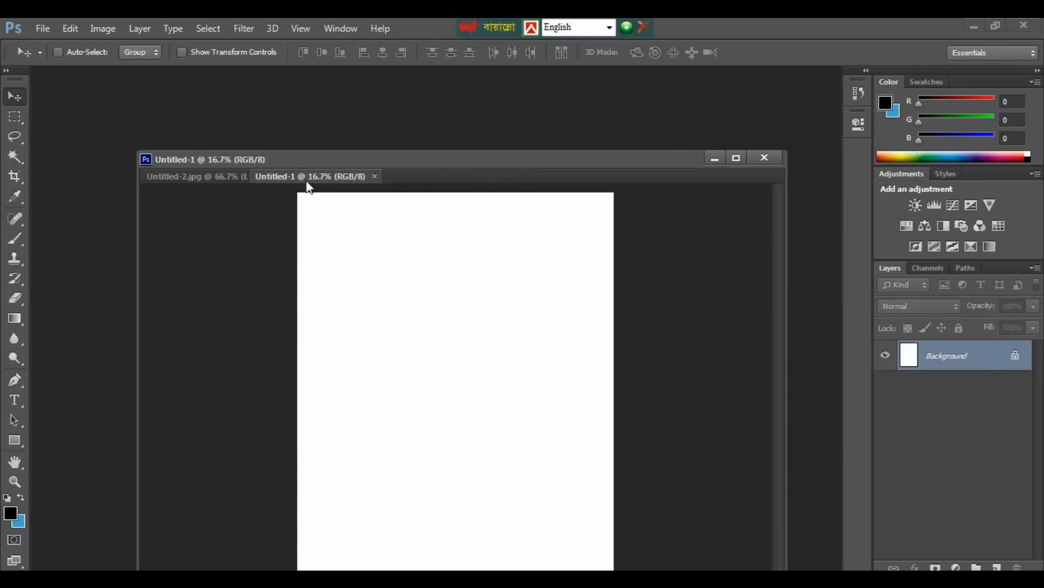
drag(359, 189, 293, 287)
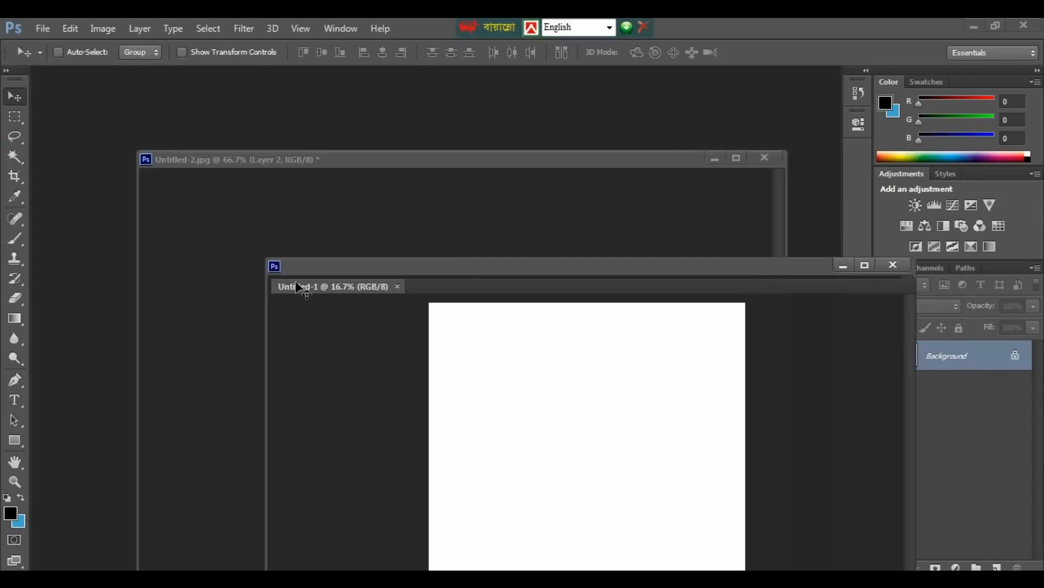
click(373, 215)
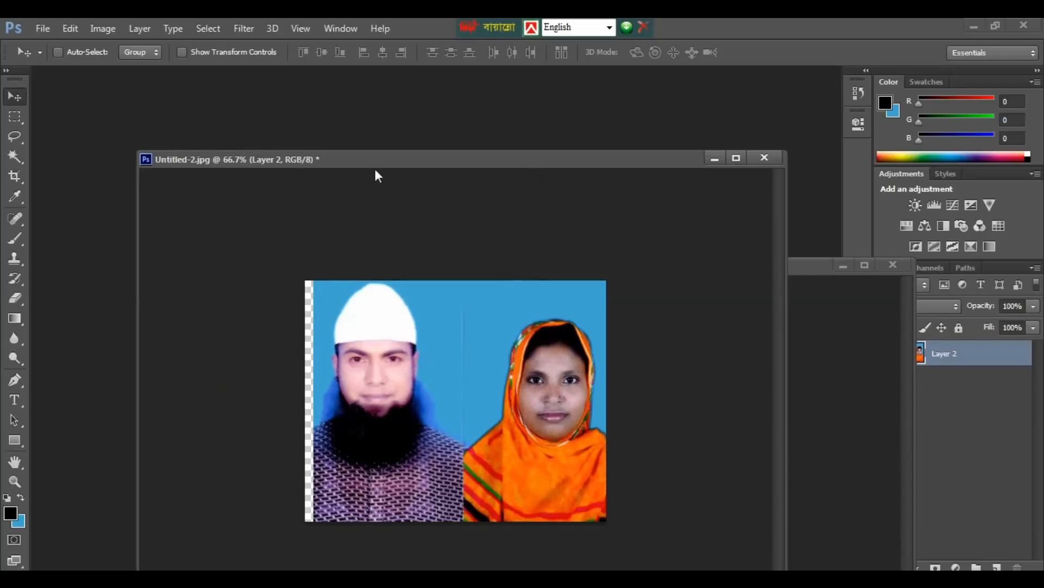
drag(374, 162, 132, 186)
Place the joint photo in the A4 page's upper-left corner and duplicate it twice to form a row of three
drag(347, 402, 577, 322)
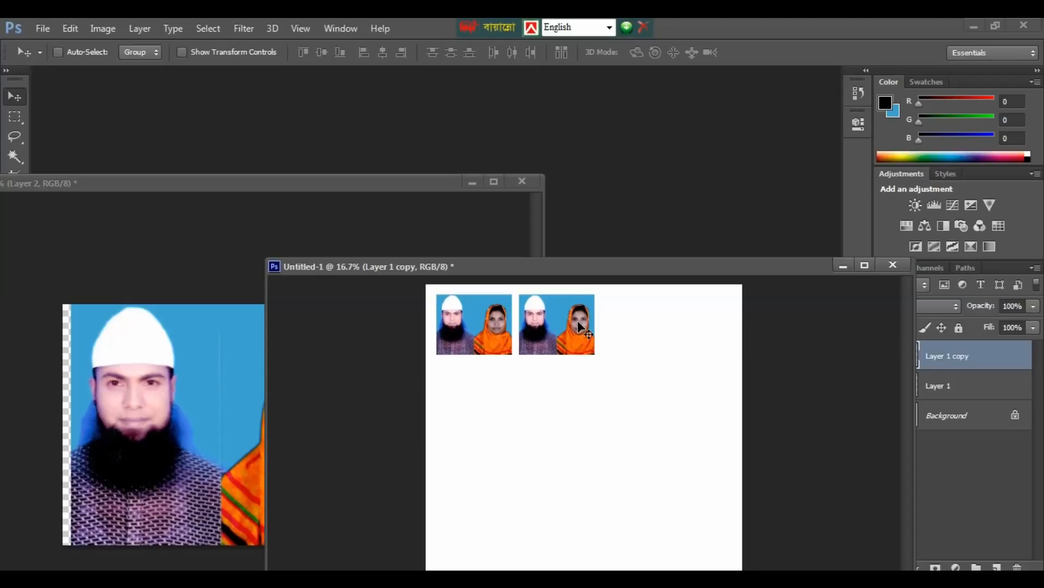
drag(578, 321, 661, 337)
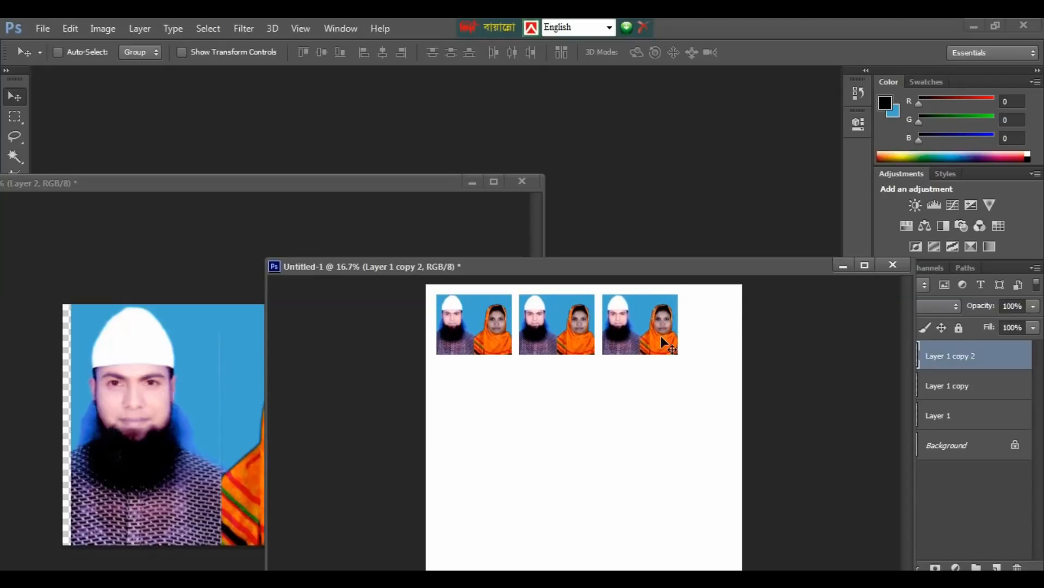